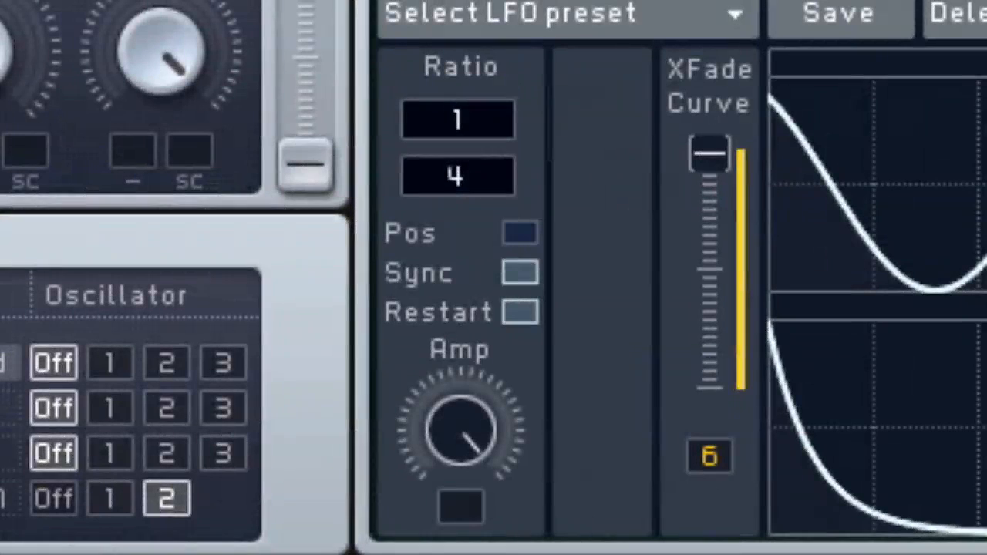
mouse_move(459, 176)
left_mouse_down()
mouse_move(459, 139)
mouse_move(459, 177)
mouse_move(459, 139)
mouse_move(459, 177)
mouse_move(459, 165)
left_mouse_up()
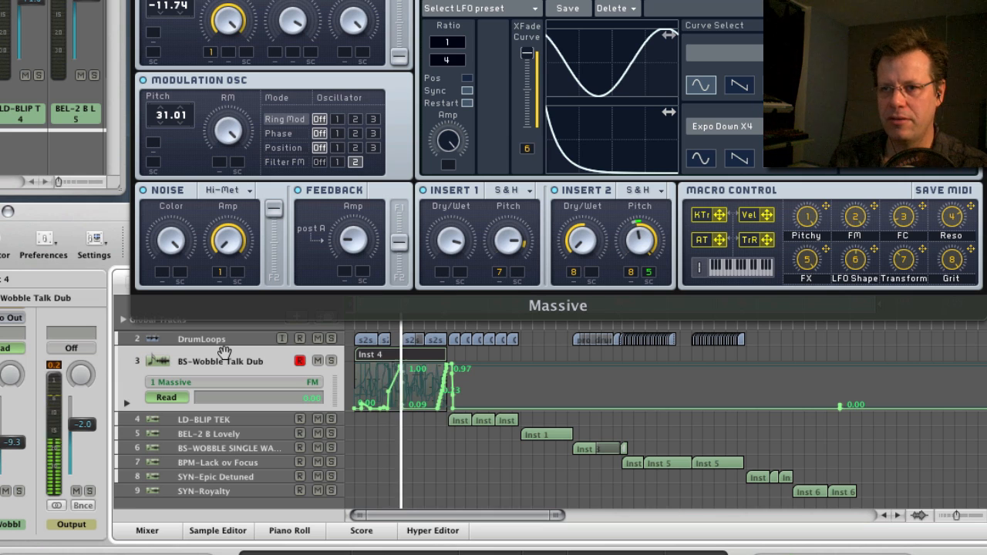
Select the LD-BLIP TEK track, move the playhead to the start of its first region, and play it.
key("Down")
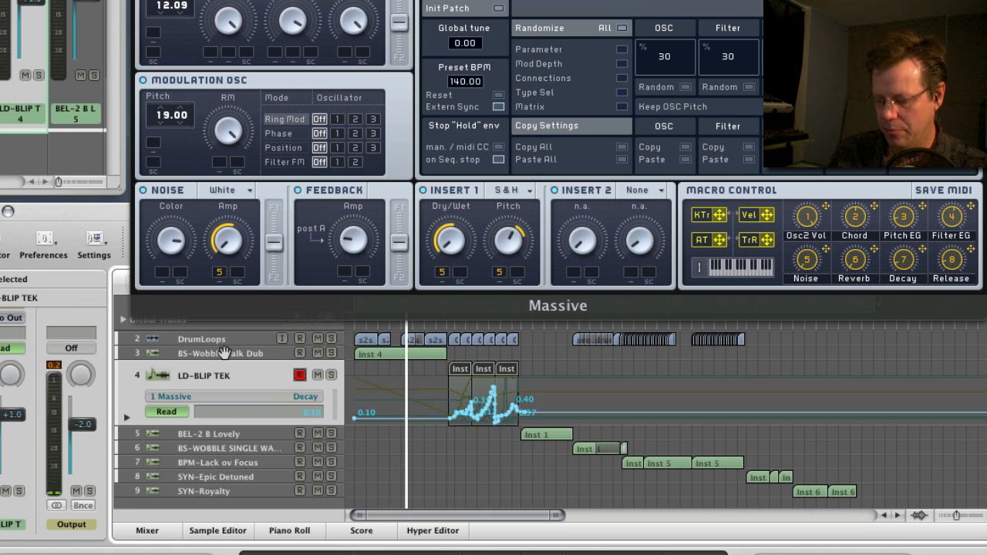
key("period")
key("period")
key("period")
key("period")
key("period")
key("period")
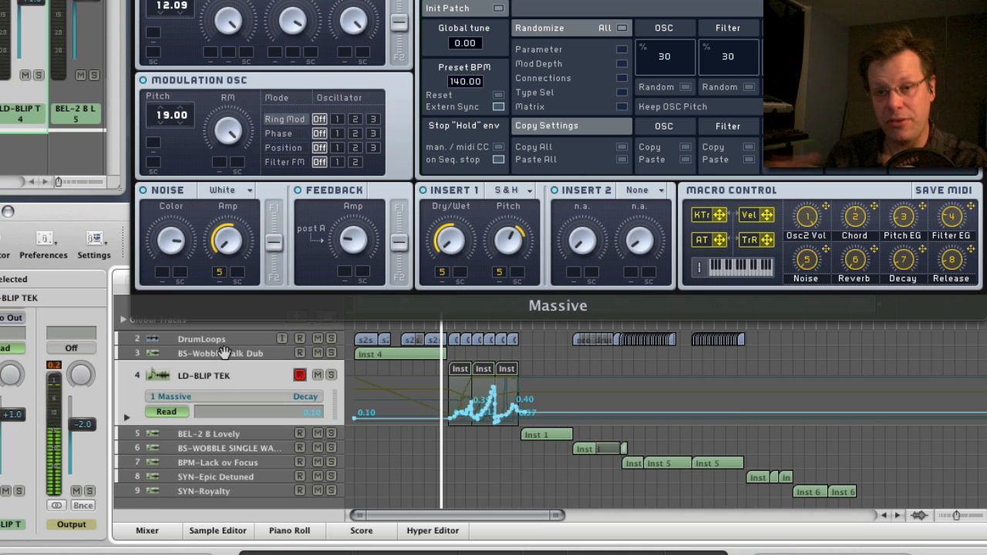
key("period")
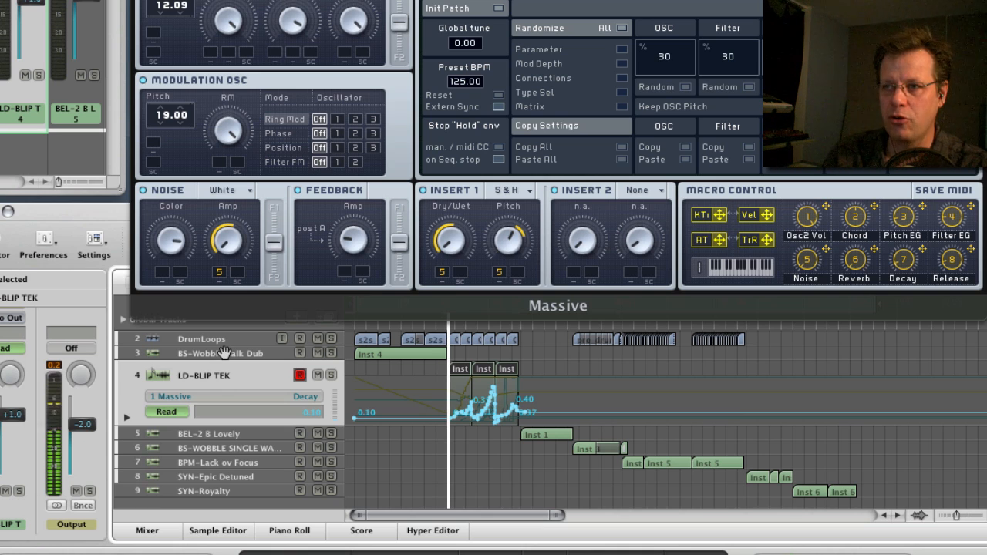
key("space")
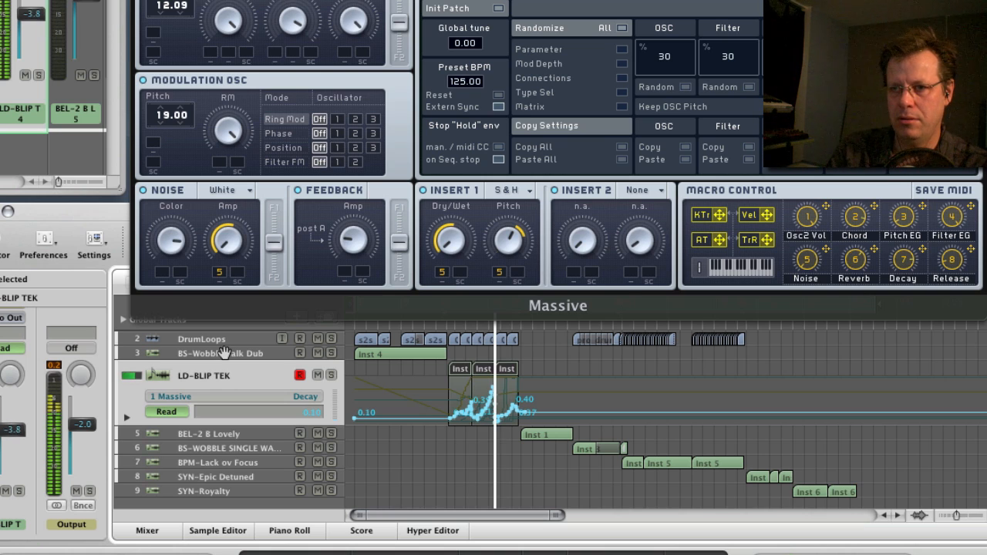
key("space")
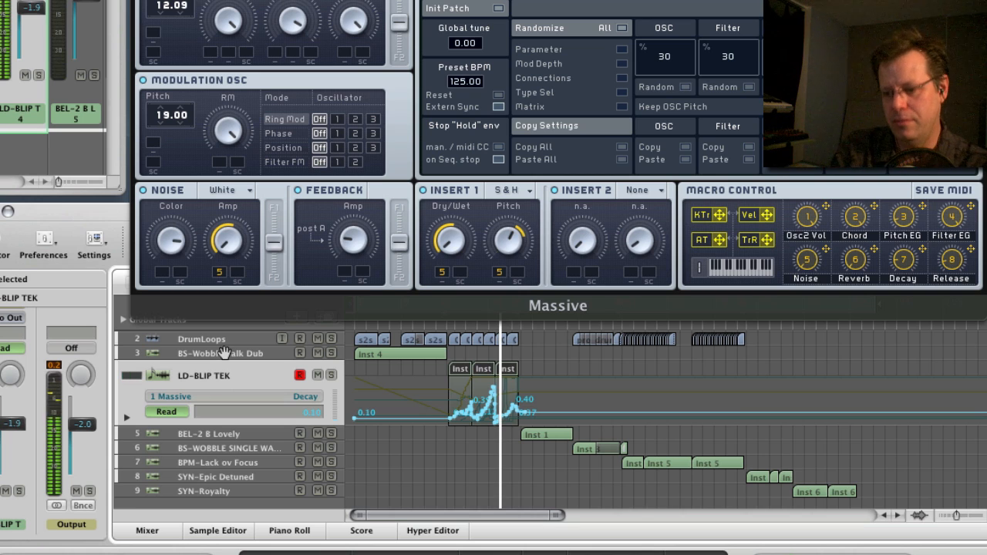
key("space")
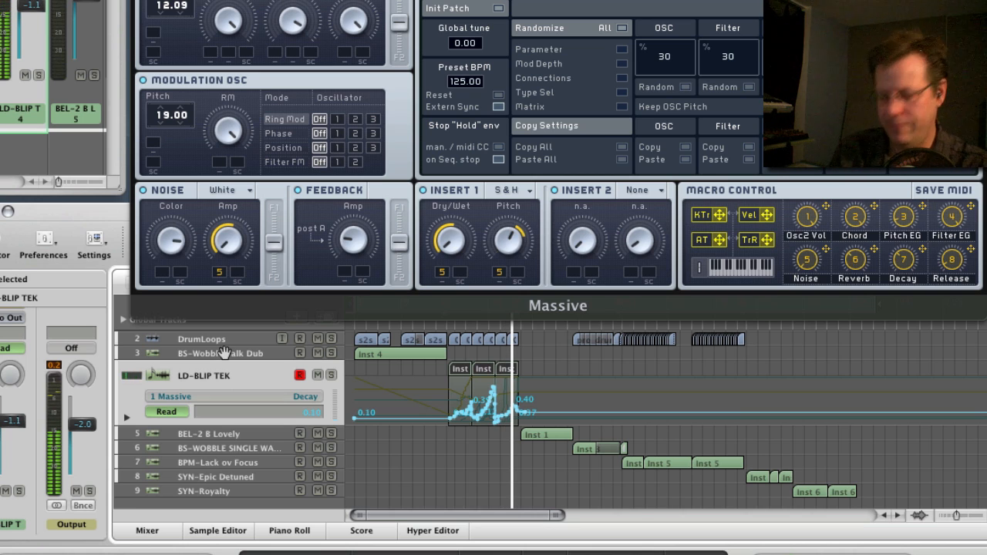
Audition the BEL-2 B Lovely, BS-WOBBLE SINGLE WAVE and BPM-Lack ov Focus tracks in turn.
key("Down")
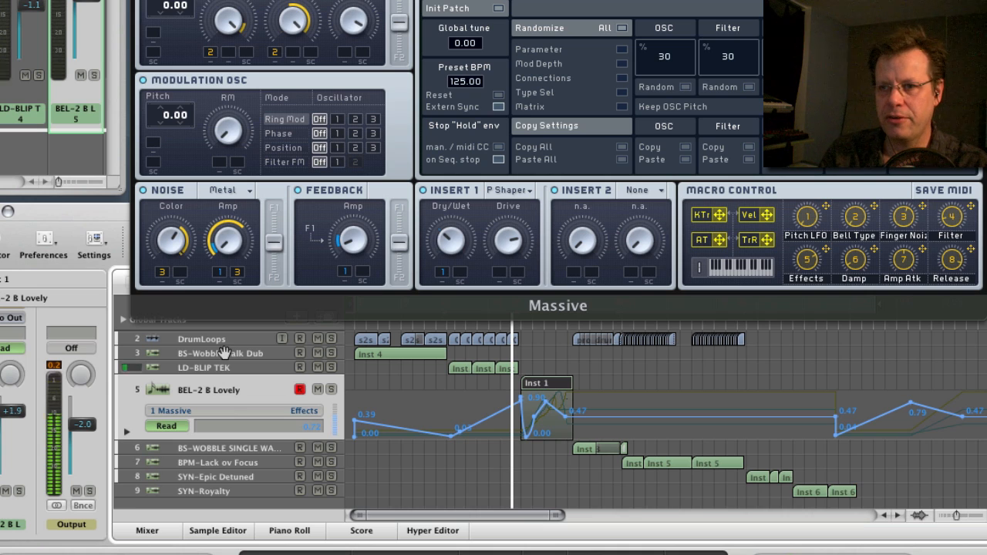
key("space")
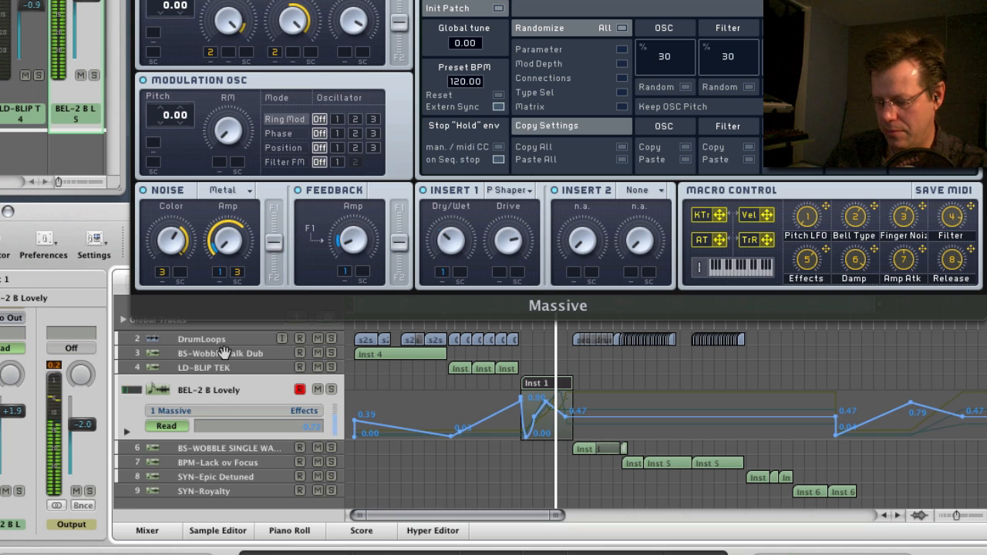
key("Down")
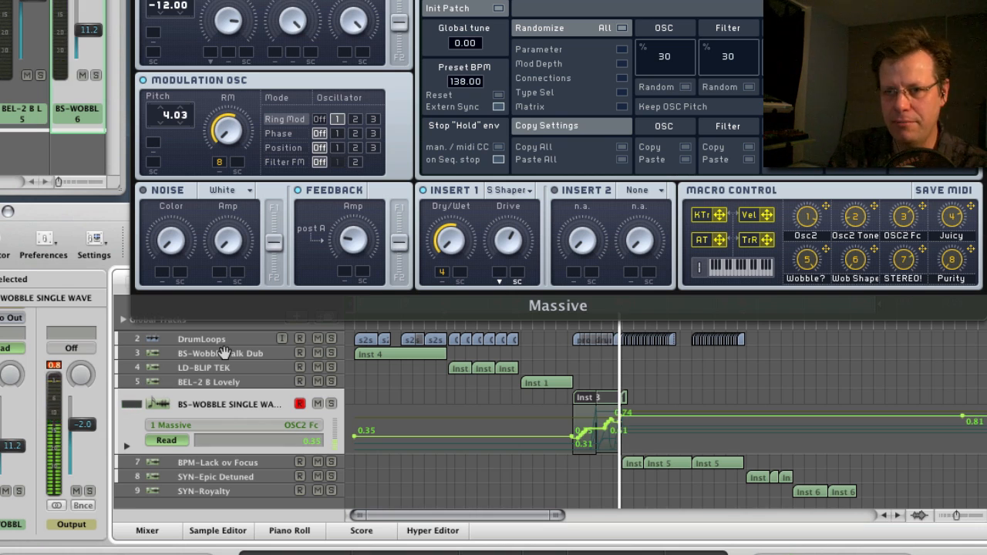
key("Down")
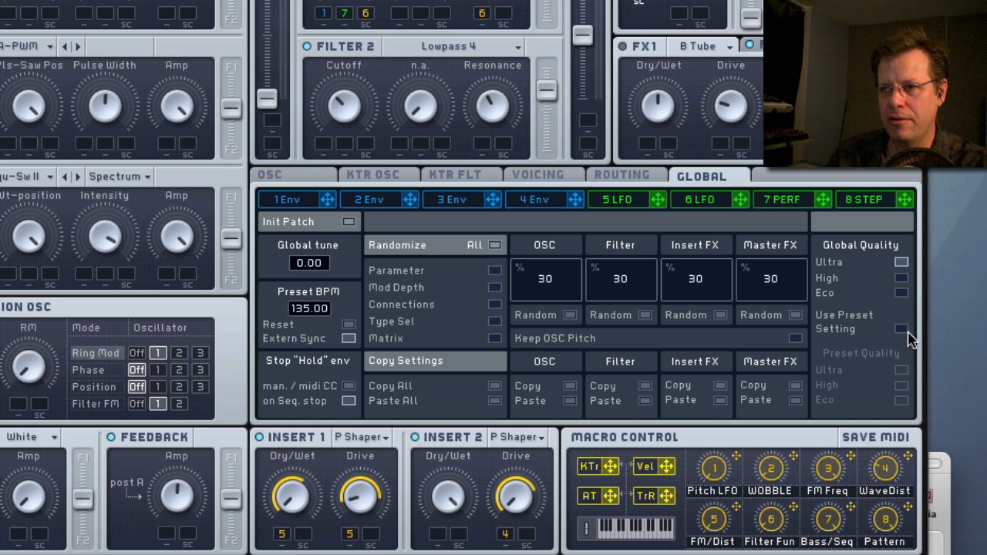
Open the 7 PERF performer's curve selection and fill all 16 steps of the upper row with the triple-spike decay curve.
left_click(904, 330)
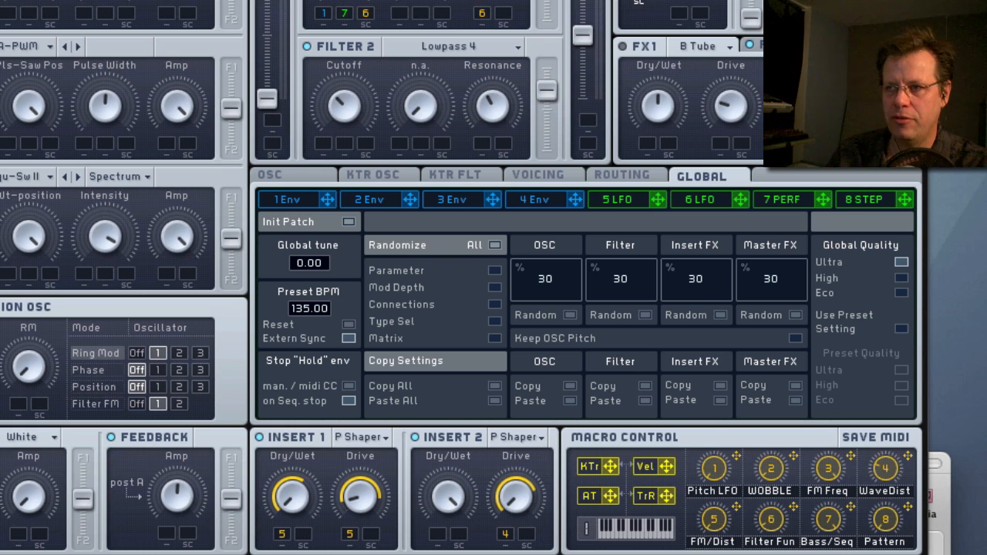
left_click(784, 200)
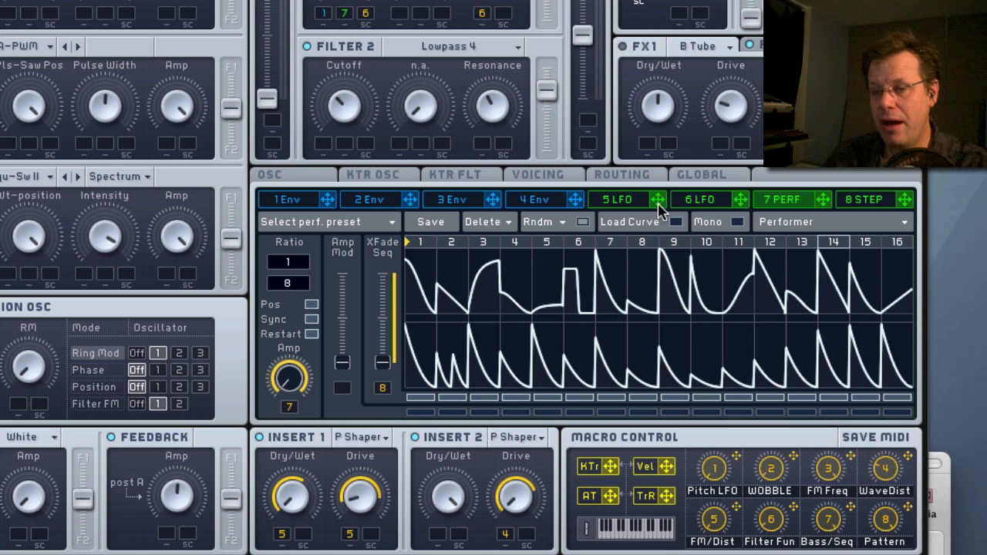
left_click(632, 224)
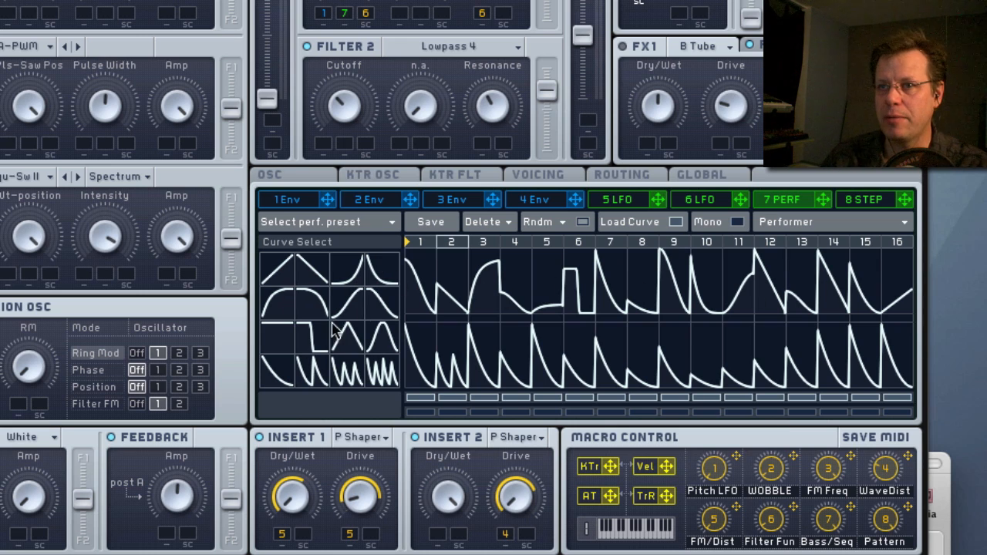
left_click(355, 383)
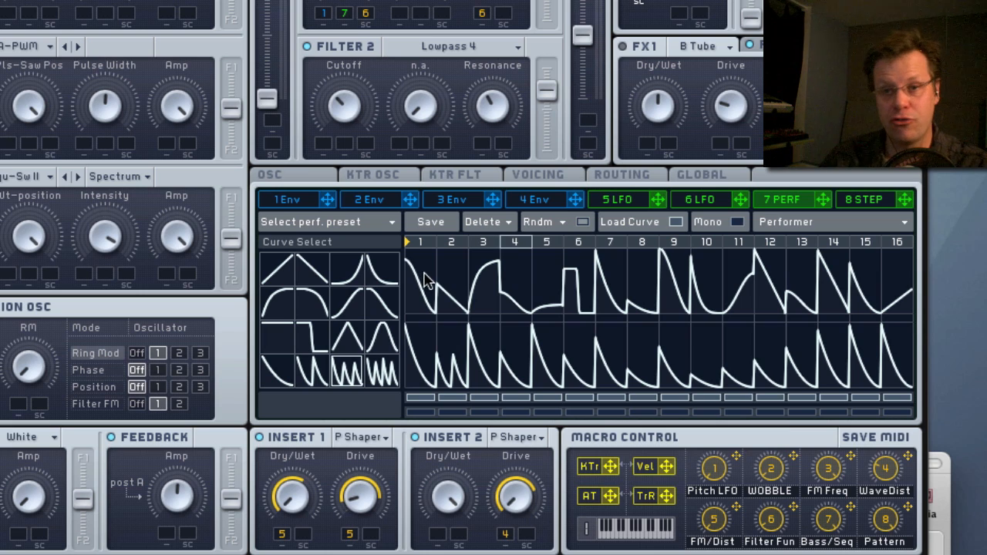
mouse_move(426, 264)
left_mouse_down()
mouse_move(779, 271)
mouse_move(936, 260)
left_mouse_up()
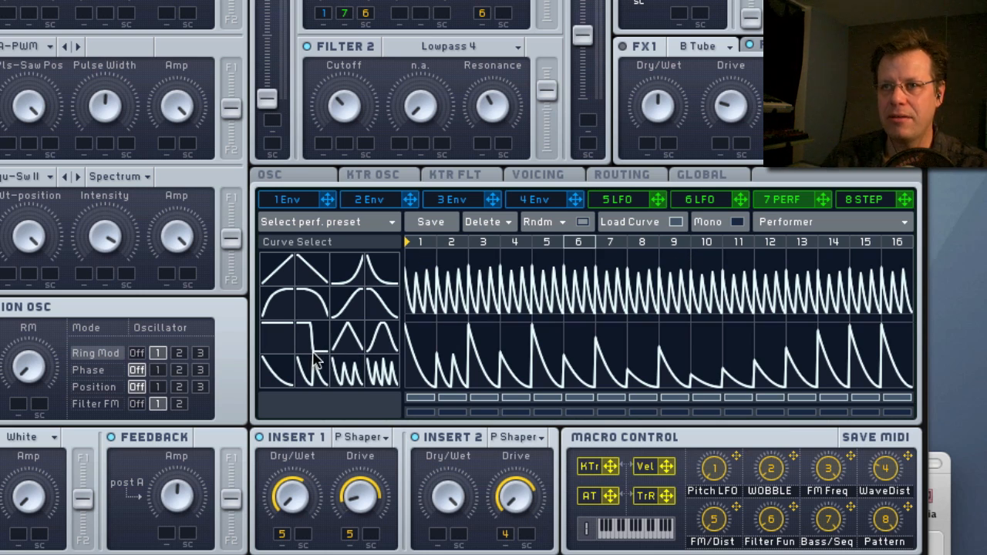
Place the single decay curve on step 3 of the upper row and adjust the levels of steps 6 and 2.
left_click(280, 373)
left_click(473, 307)
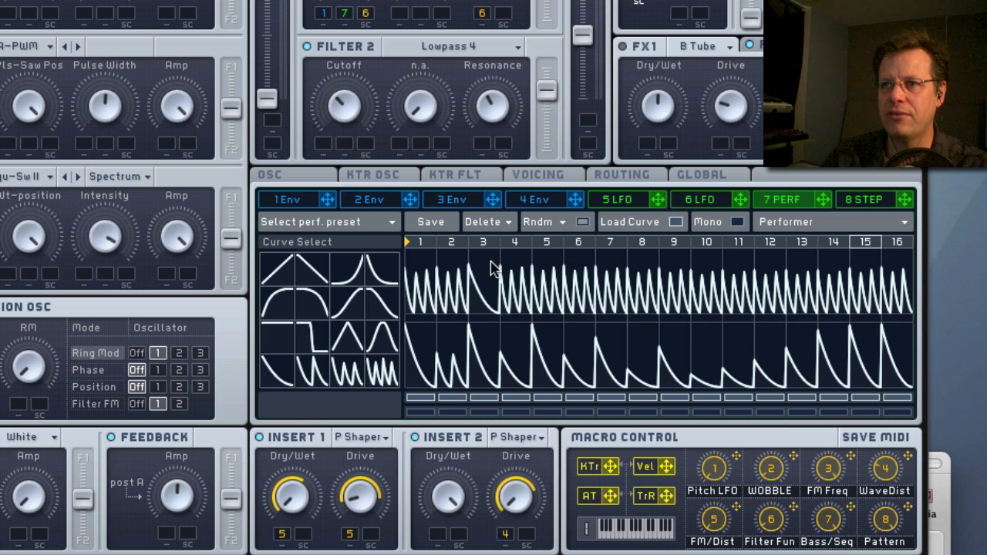
mouse_move(582, 282)
left_mouse_down()
mouse_move(582, 299)
mouse_move(581, 287)
left_mouse_up()
mouse_move(448, 279)
left_mouse_down()
mouse_move(449, 296)
mouse_move(452, 259)
left_mouse_up()
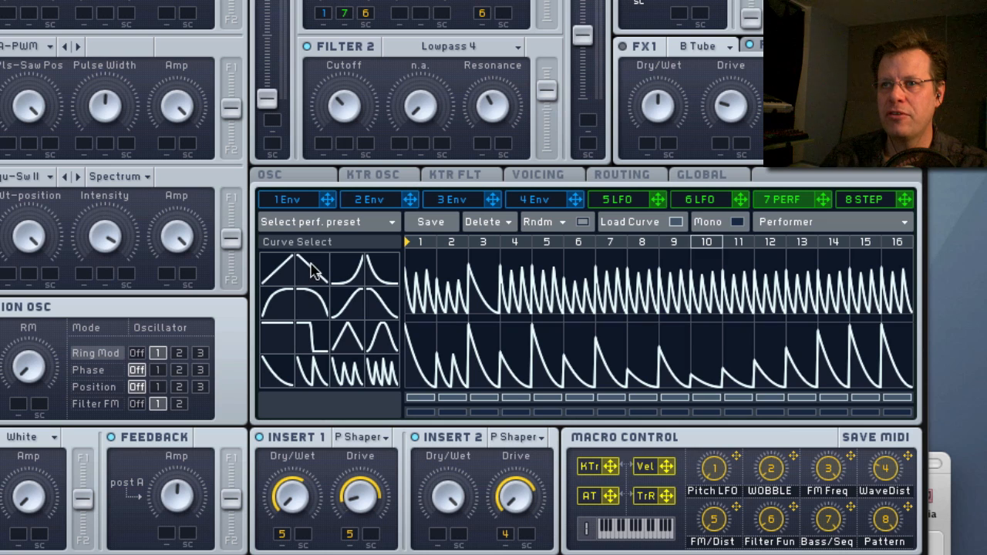
Fill all 16 upper-row steps with the steep exponential decay curve and vary the levels of steps 8 and 11.
left_click(378, 272)
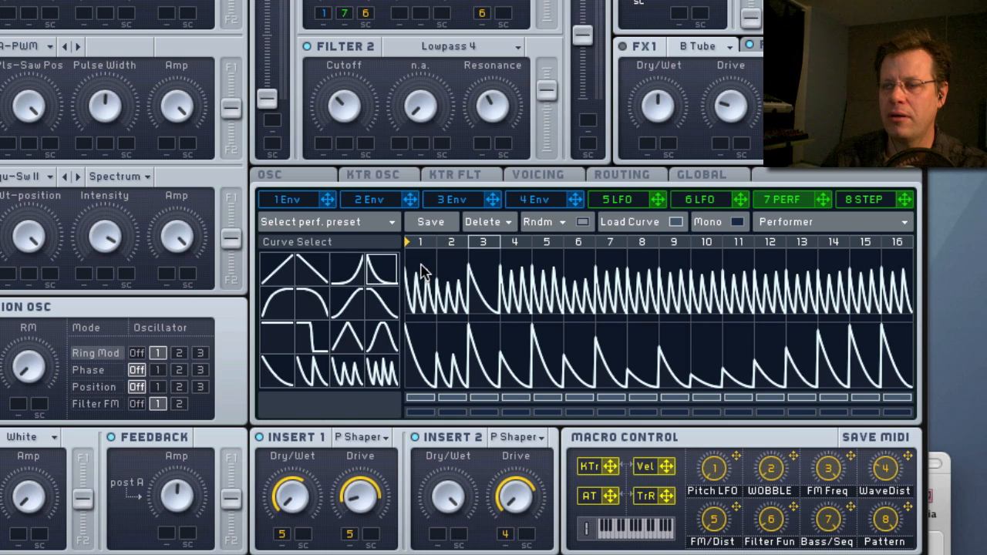
left_click_drag(422, 265, 892, 263)
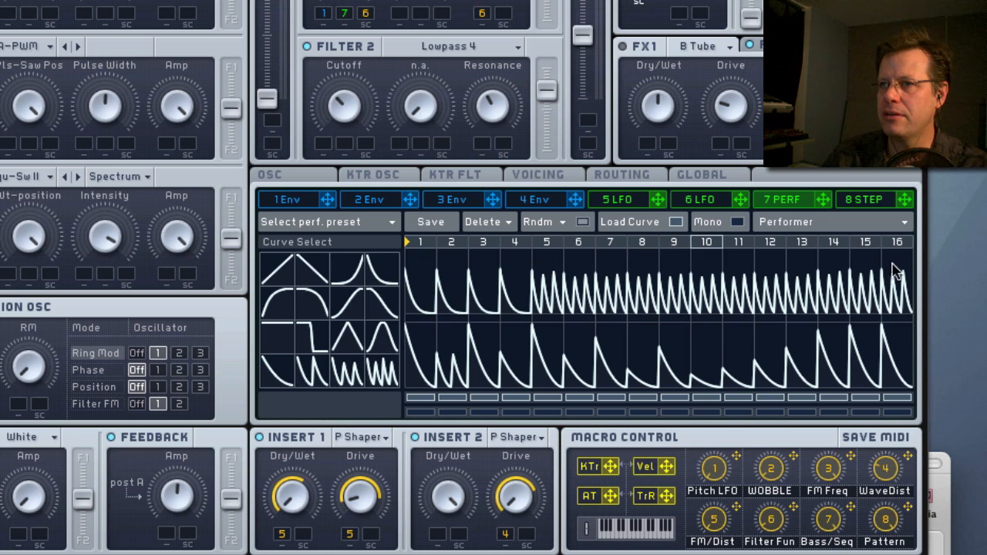
left_click(382, 270)
left_click_drag(440, 282, 899, 275)
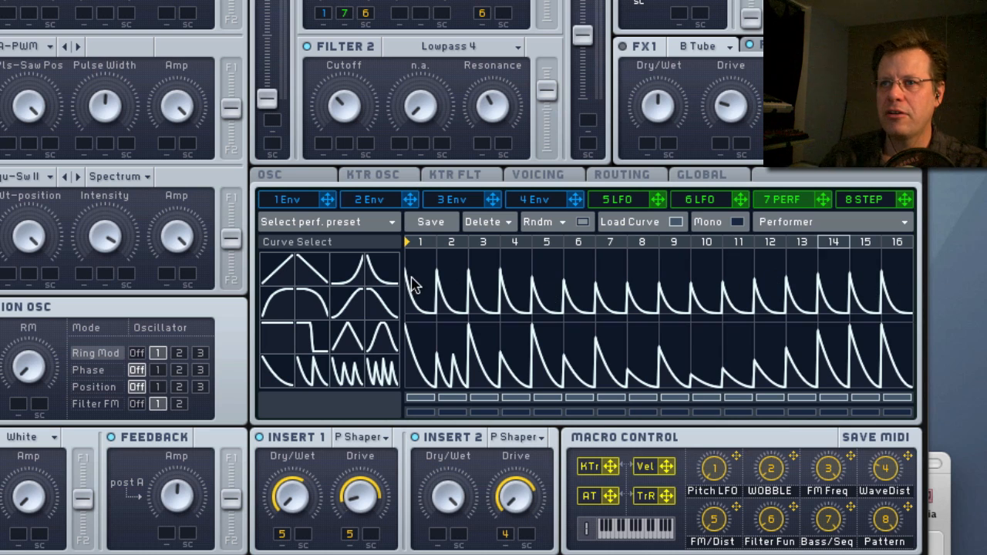
left_click_drag(646, 287, 648, 309)
left_click_drag(738, 287, 745, 203)
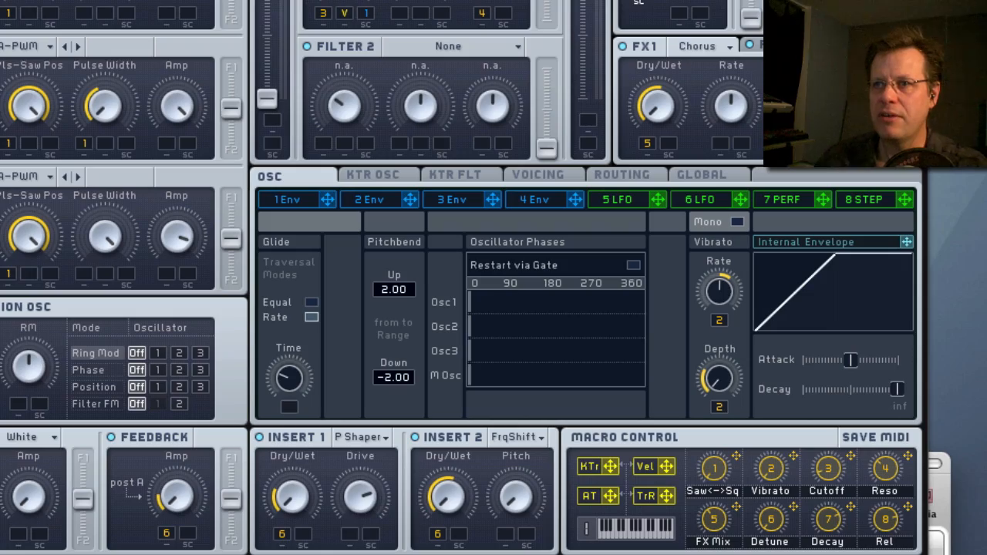
Review the SYN-Epic Detuned patch's voicing and oscillator settings and the list of wavetables available for oscillator 3.
left_click(542, 179)
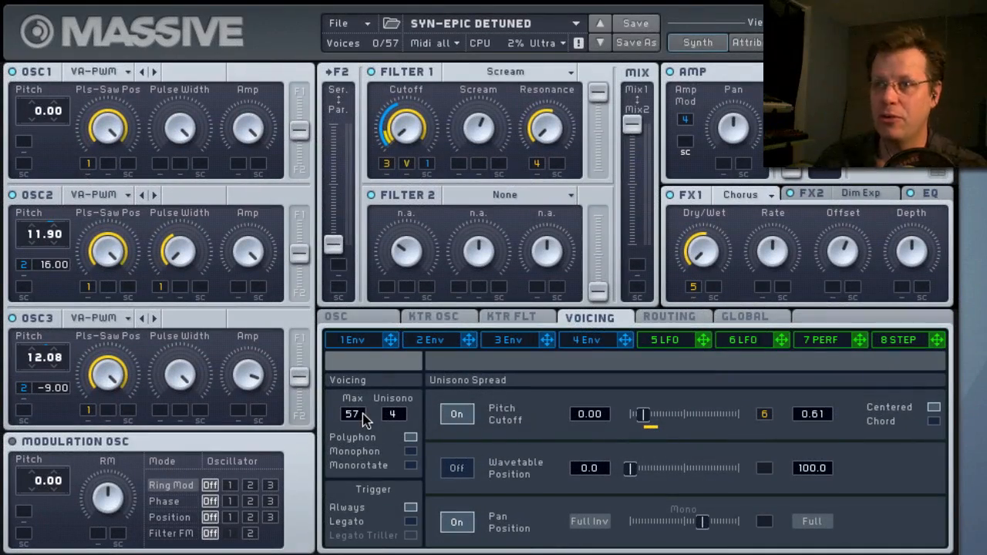
left_click(360, 321)
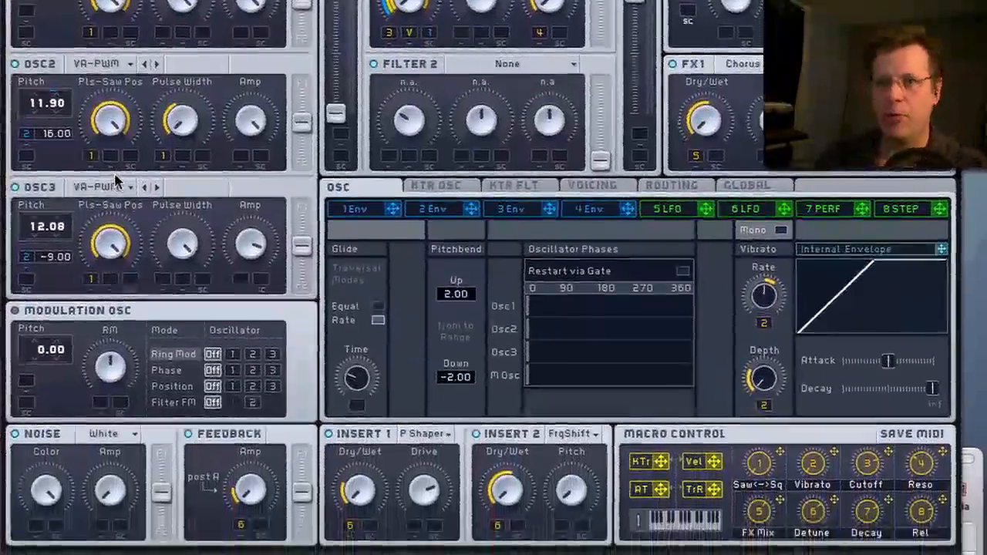
left_click(114, 204)
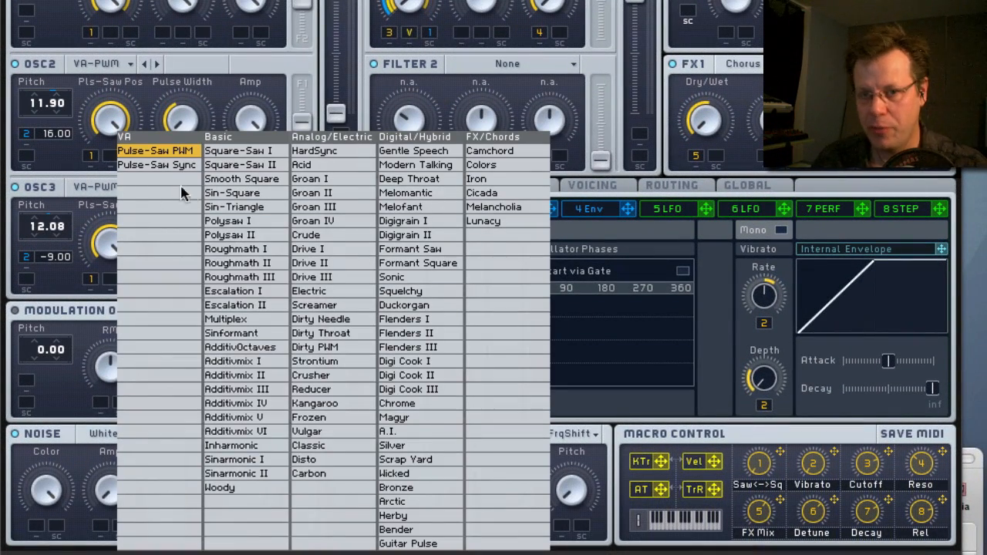
left_click(221, 31)
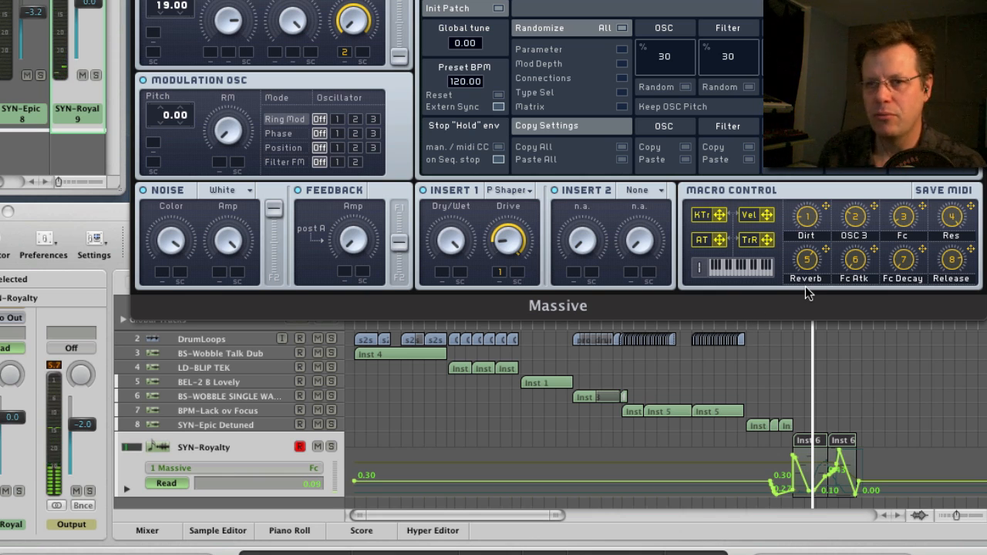
Play the SYN-Royalty track and select the BS-Wobble Talk Dub track.
key("space")
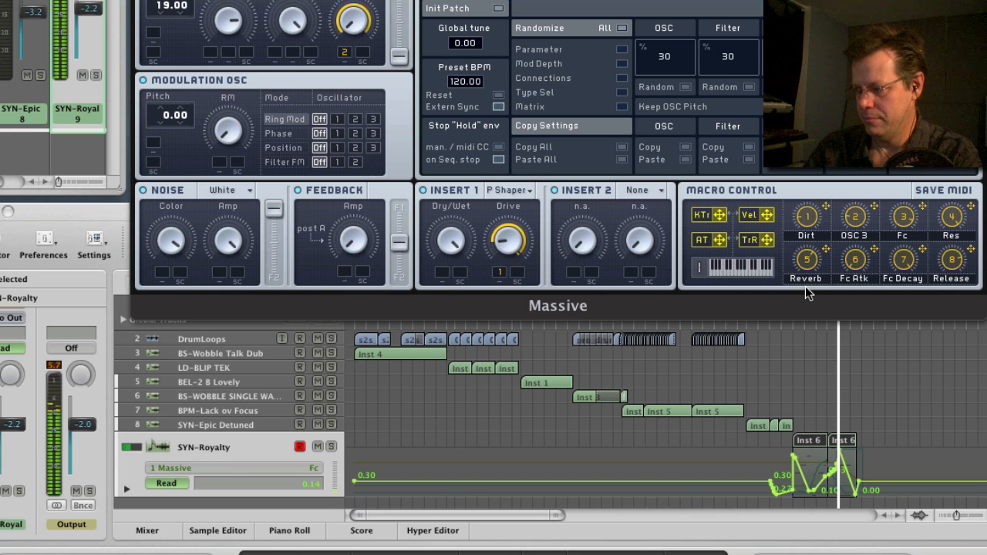
left_click(242, 354)
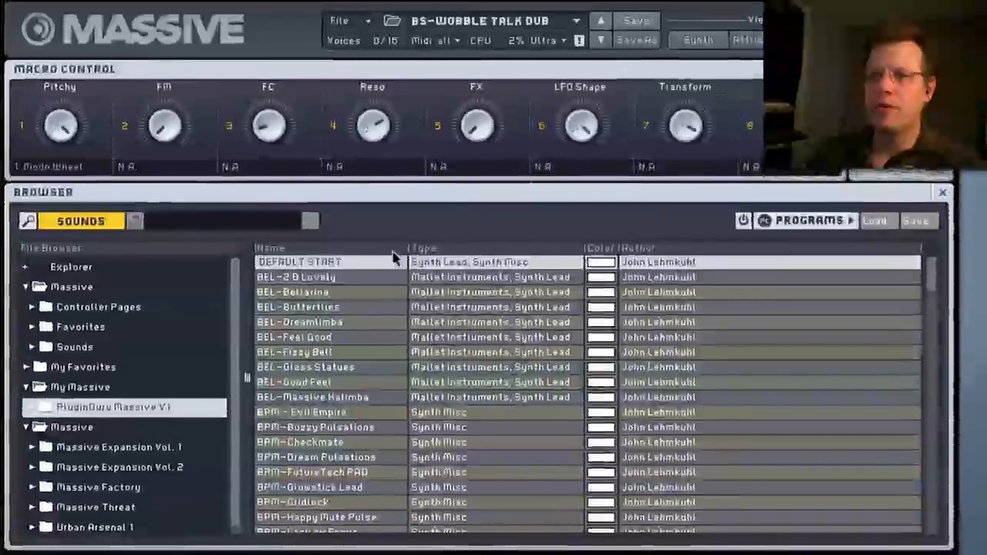
Expand the My Massive folder in the sound browser and look through the sounds in PlugInGuru Massive V1.
left_click(24, 389)
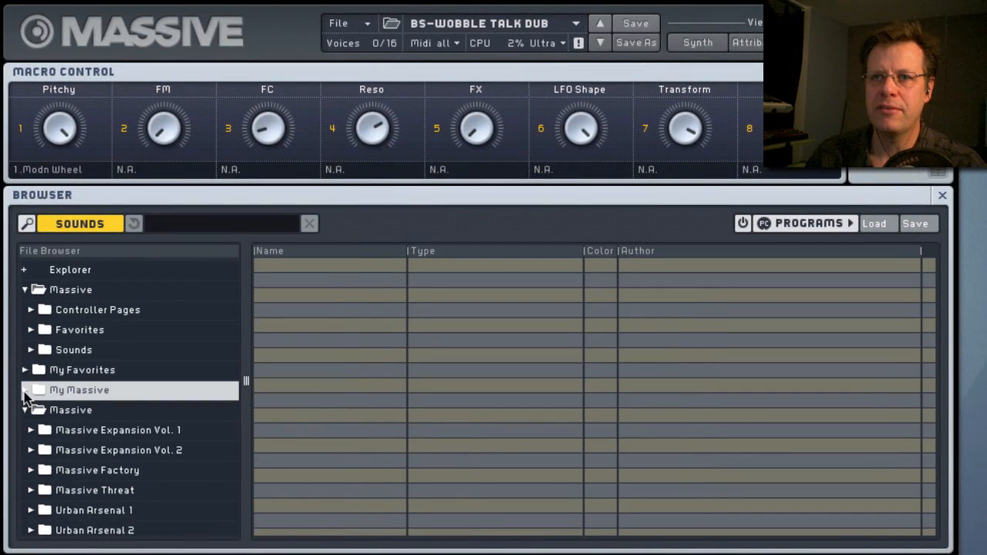
left_click(25, 391)
left_click(90, 414)
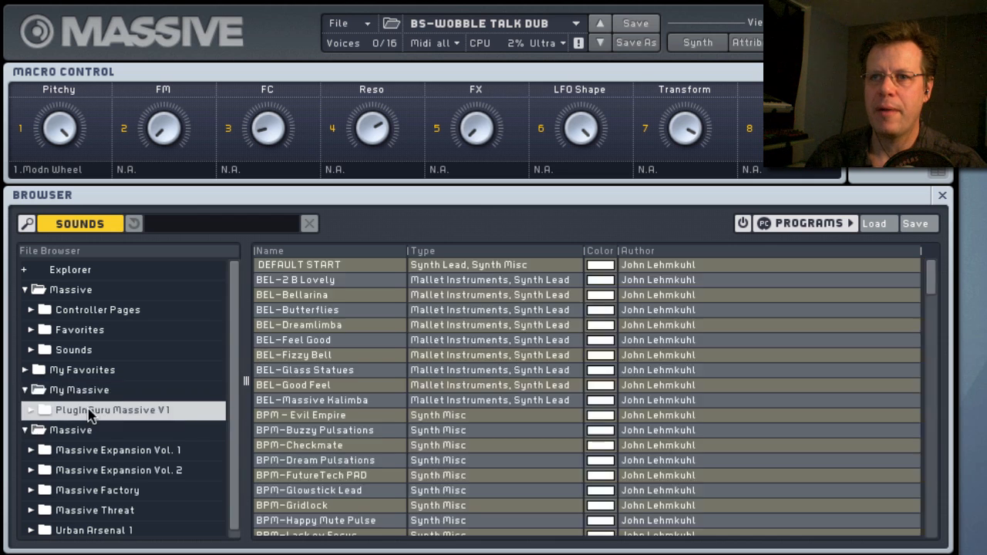
scroll(372, 327, "down", 10)
scroll(372, 327, "up", 10)
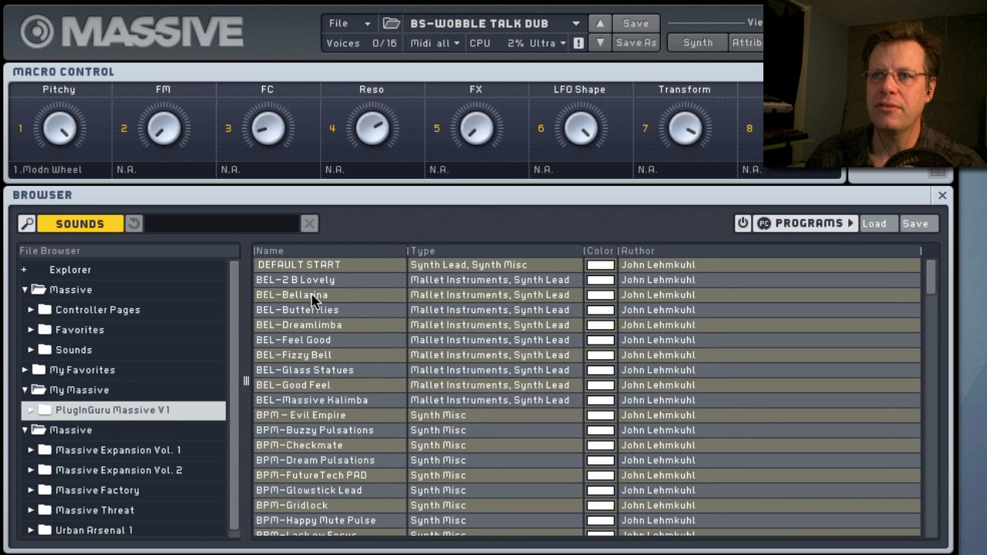
Load BEL-Bellarina and step forward through BEL-Butterflies and BEL-Dreamlimba to BEL-Feel Good.
left_click(313, 295)
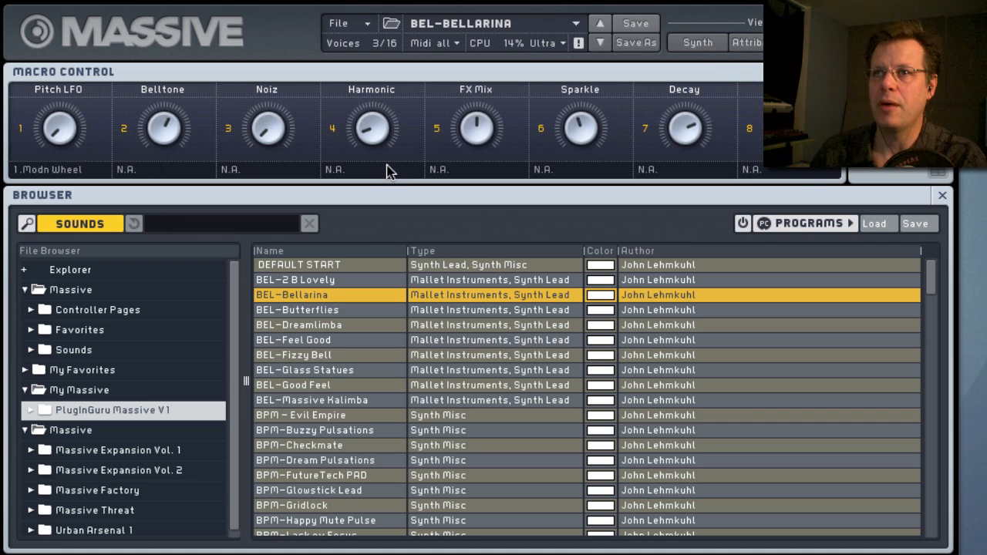
left_click(601, 44)
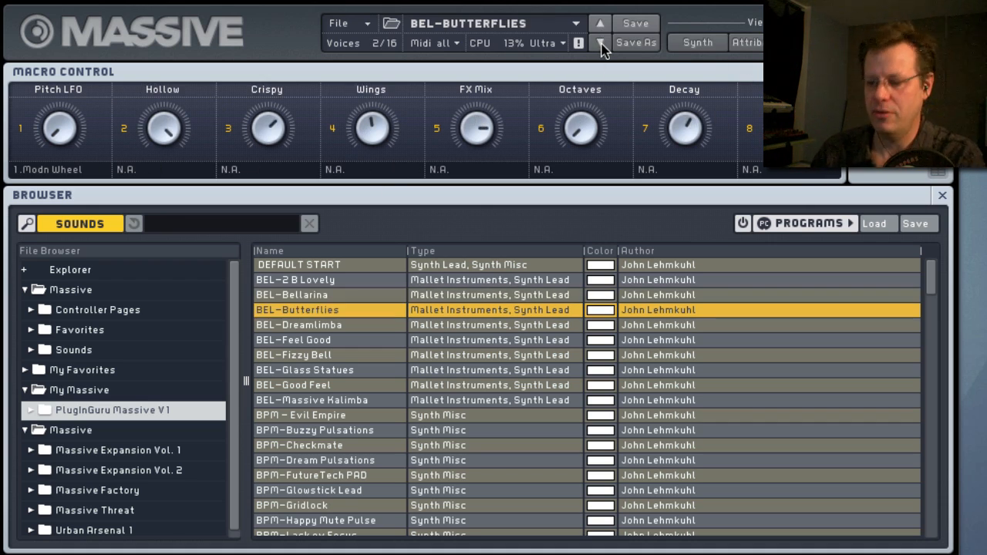
left_click(601, 43)
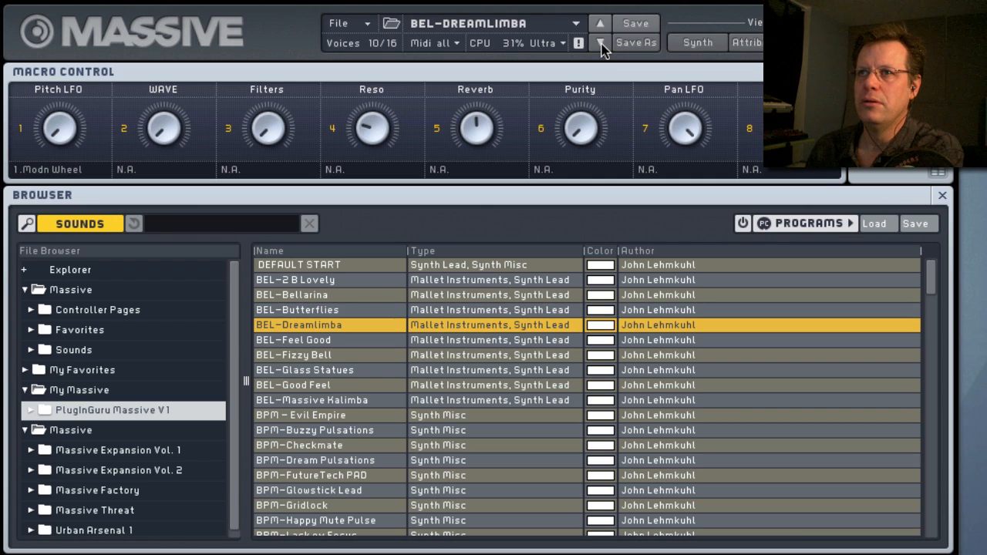
left_click(601, 43)
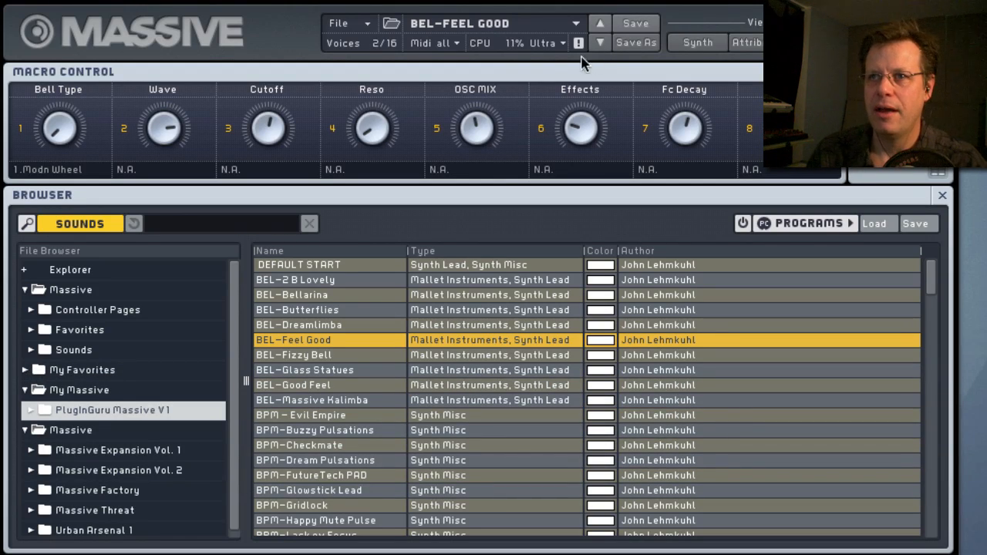
Load the BPM – Evil Empire, BPM-Buzzy Pulsations and BPM-Checkmate sounds one after another.
left_click(333, 419)
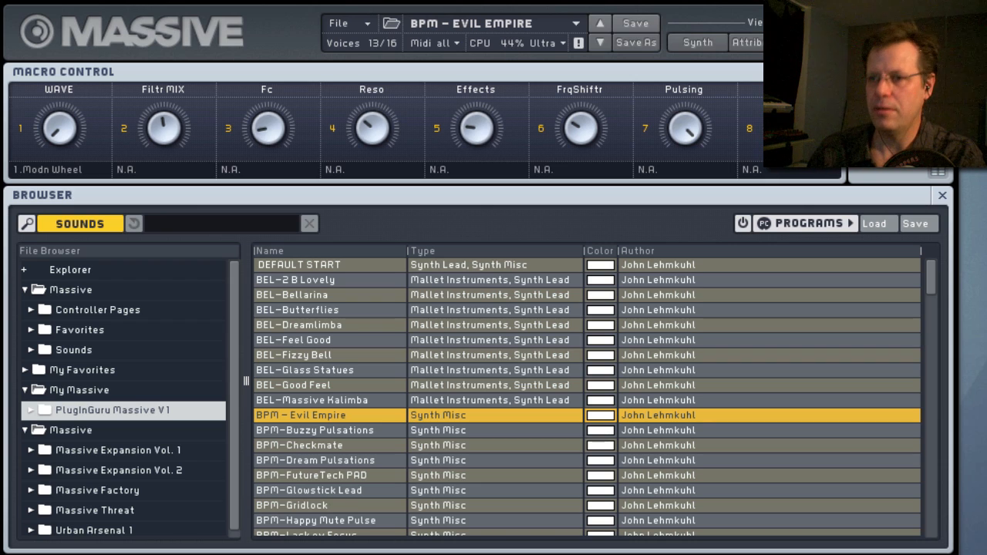
left_click(599, 44)
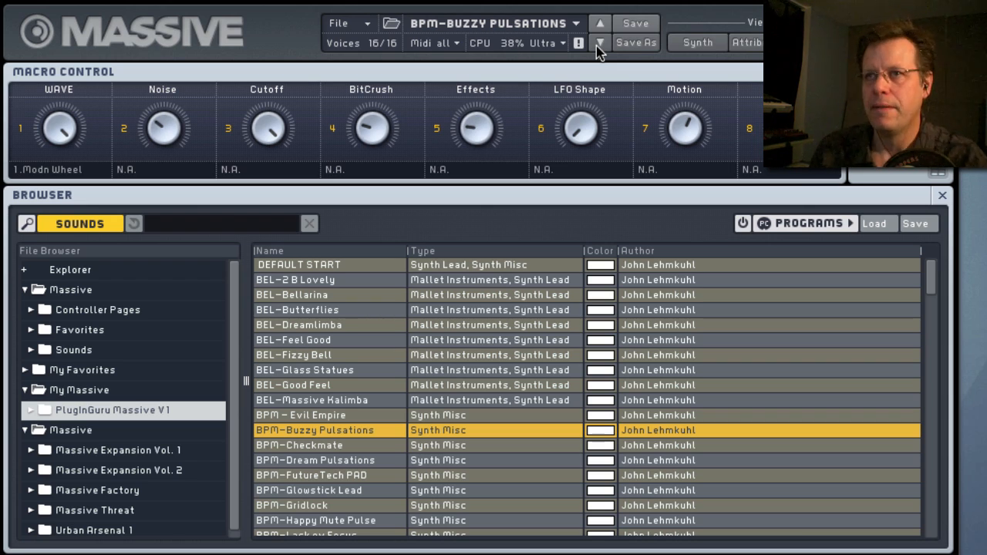
left_click(337, 447)
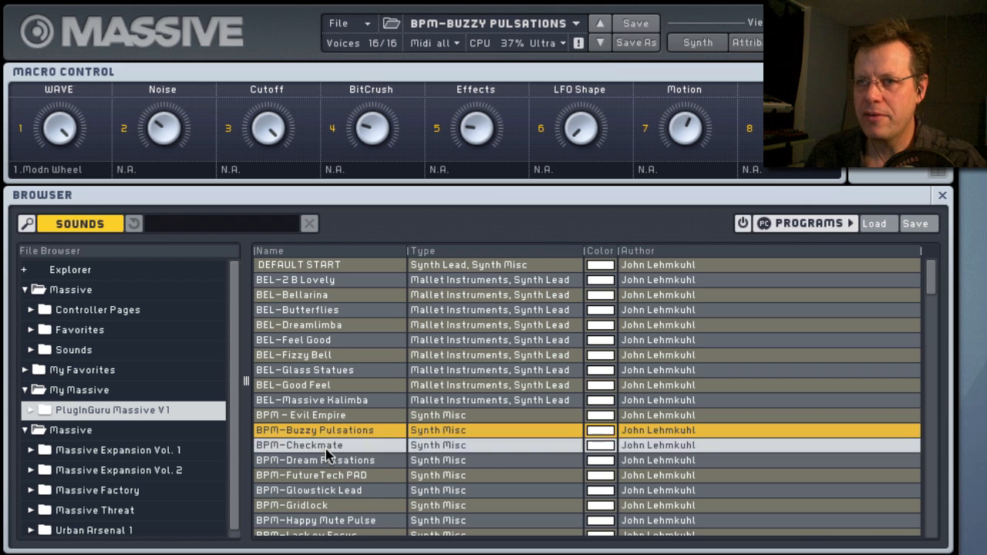
Show BPM-Checkmate's synth page with its step modulator and sweep the WAVE!!, Filter! and Pitch Seq macros.
left_click(713, 43)
left_click(895, 342)
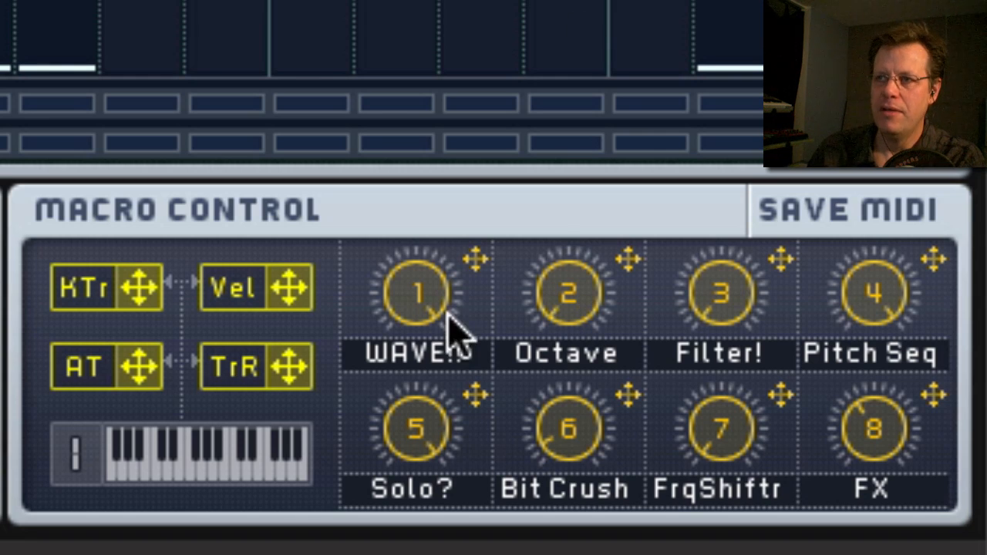
left_click_drag(429, 297, 444, 550)
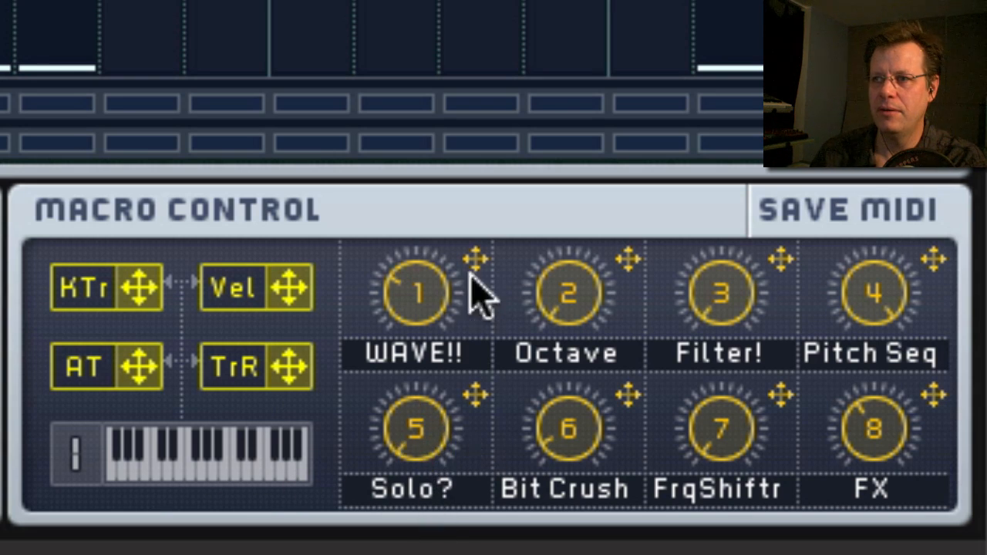
left_click_drag(408, 323, 425, 51)
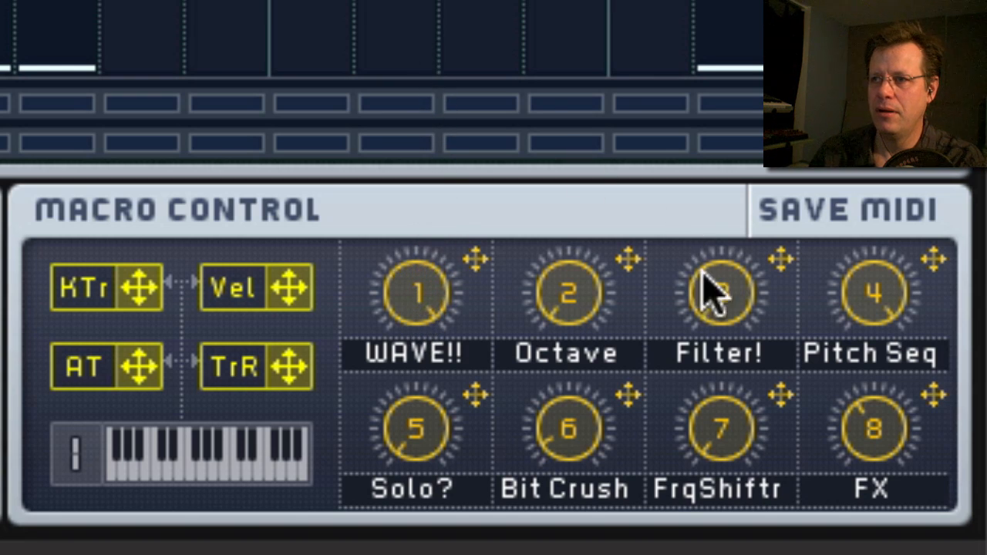
left_click_drag(703, 271, 706, 137)
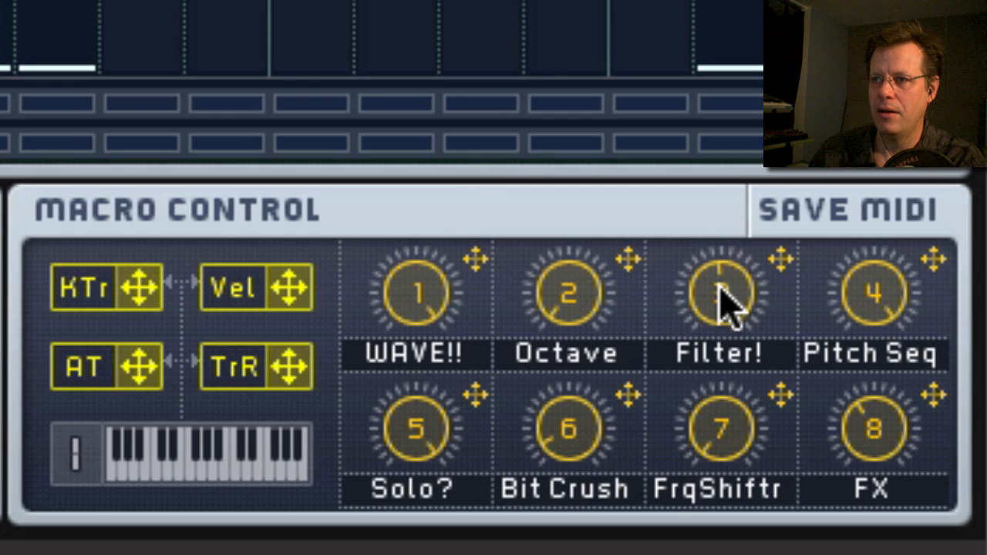
left_click_drag(721, 297, 743, 462)
left_click_drag(887, 297, 881, 417)
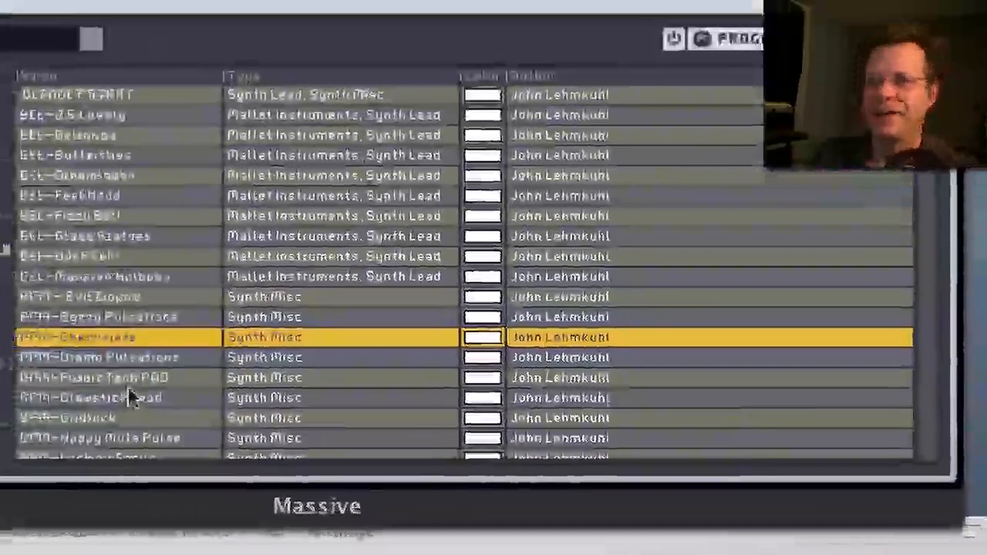
Load BPM-Glowstick Lead, lower its Metal and Pulsing macros, sweep FC Decay down and up, and raise Motion.
left_click(131, 397)
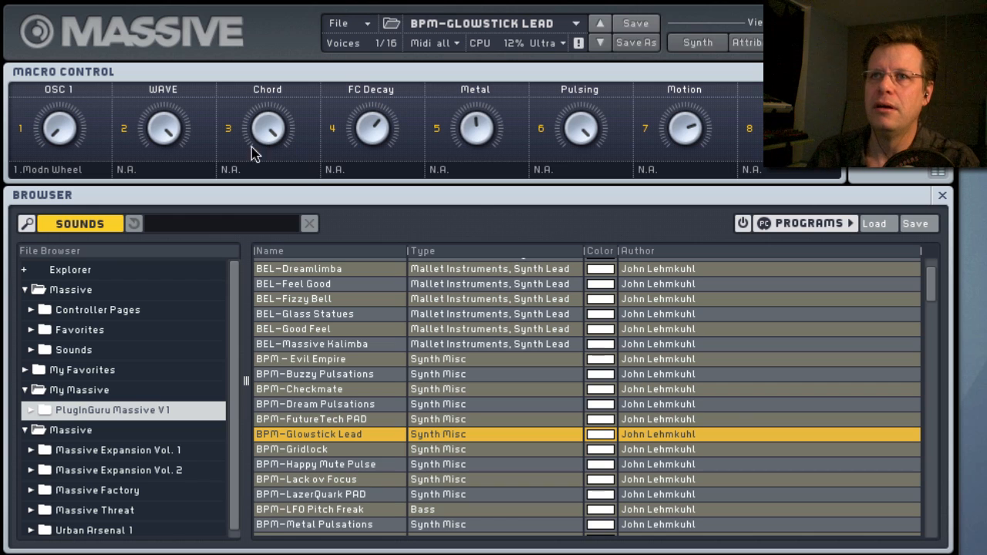
left_click_drag(51, 115, 85, 298)
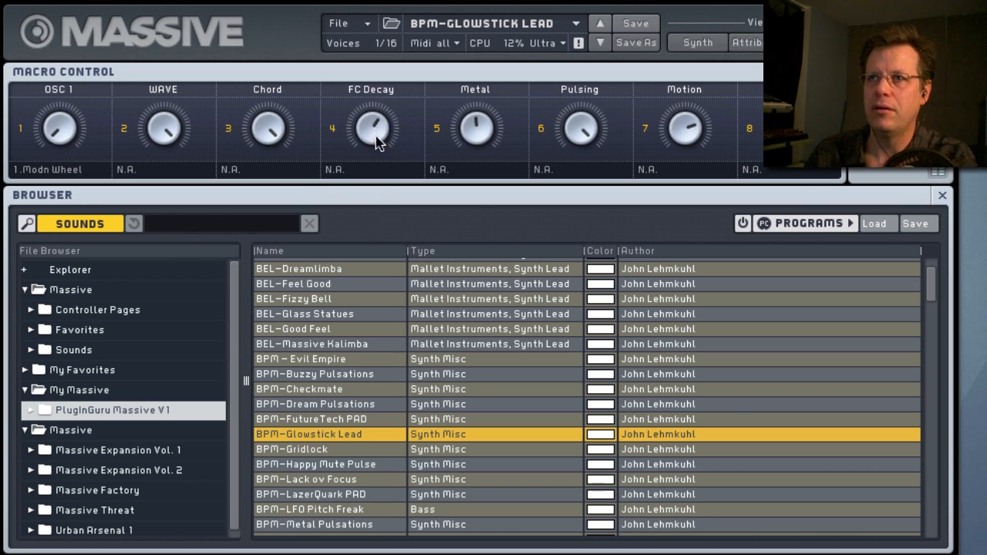
left_click_drag(379, 136, 378, 207)
left_click_drag(464, 141, 467, 198)
left_click_drag(584, 160, 586, 319)
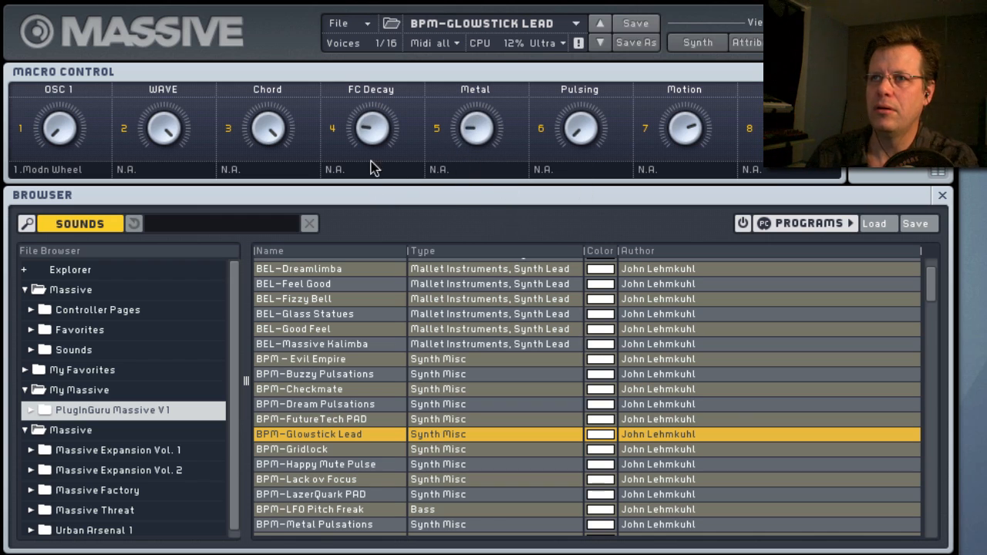
left_click_drag(393, 127, 401, 60)
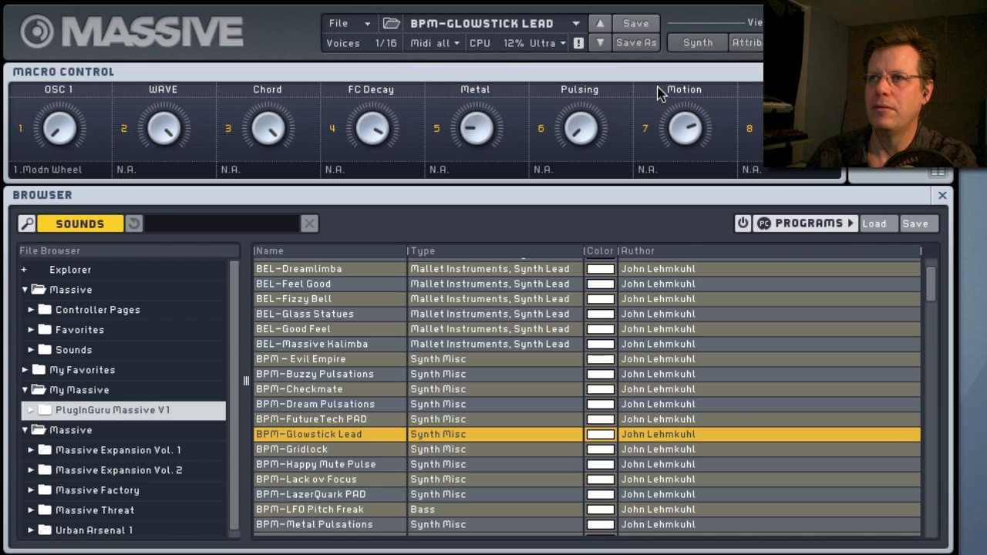
left_click_drag(690, 131, 690, 108)
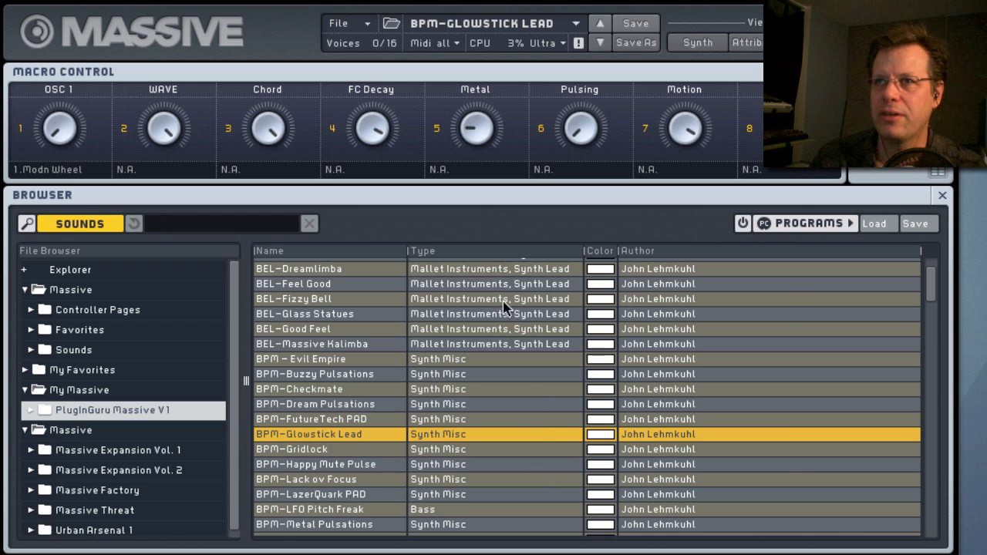
Load BPM-Pulsing with It and BRS-Stabby Brass 1 from further down the sound list.
scroll(308, 472, "down", 2)
scroll(308, 472, "down", 5)
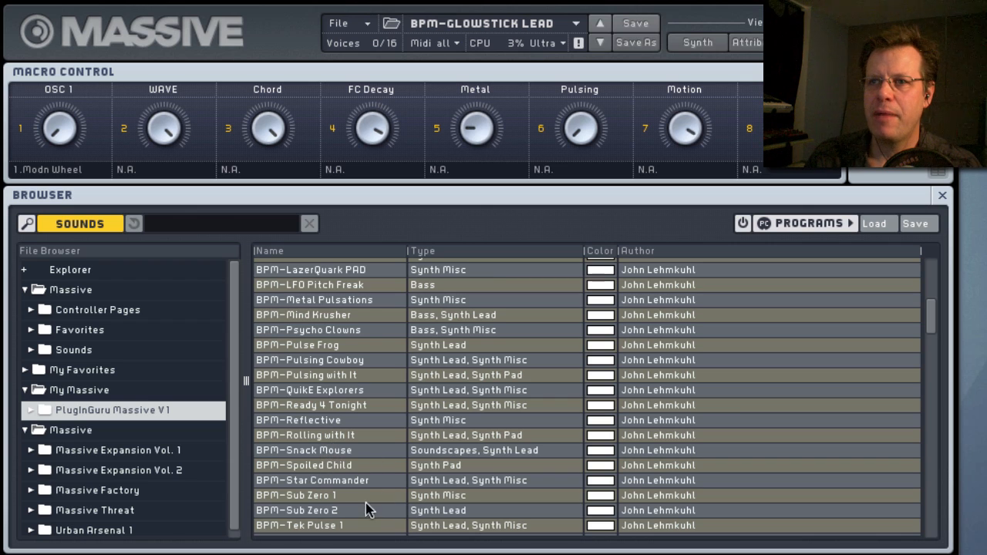
left_click(319, 376)
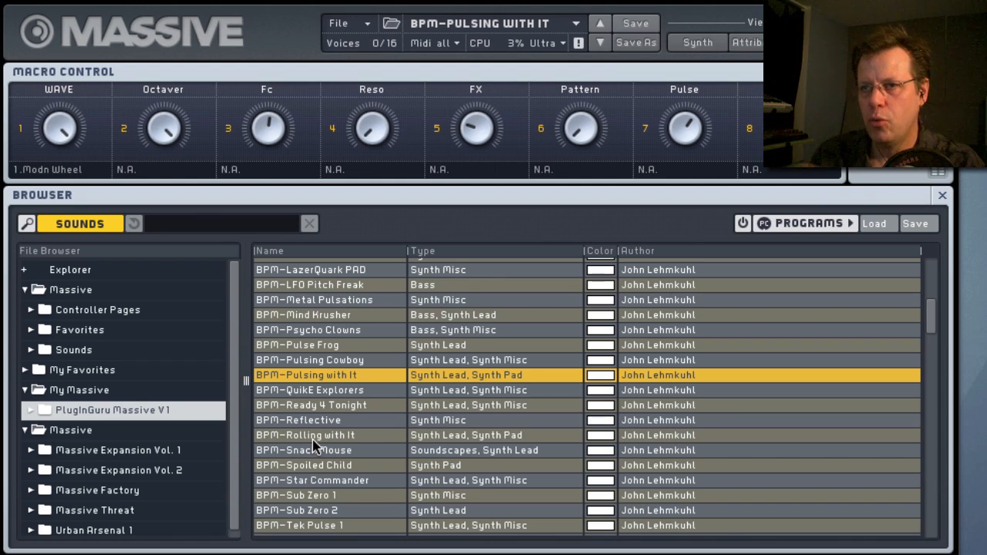
scroll(314, 443, "down", 2)
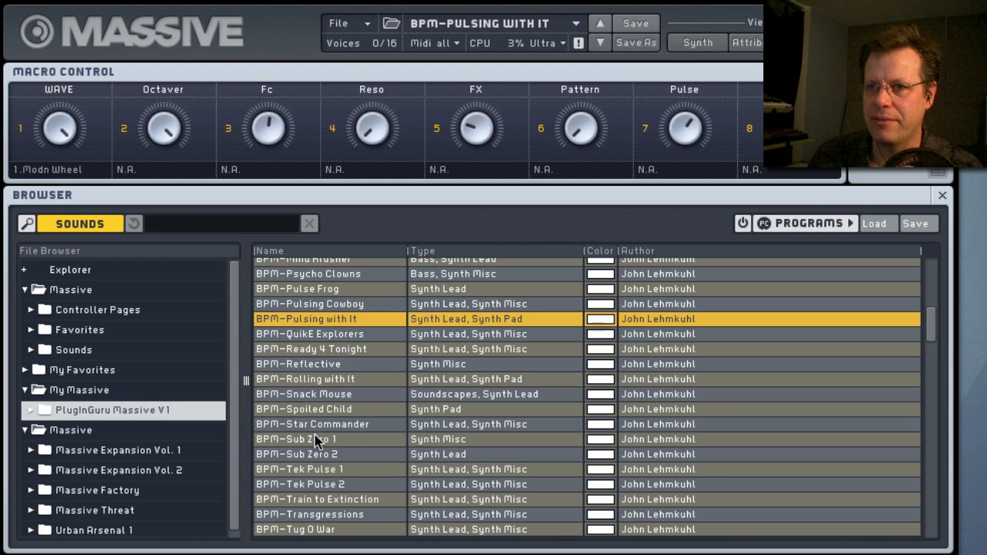
scroll(328, 459, "down", 4)
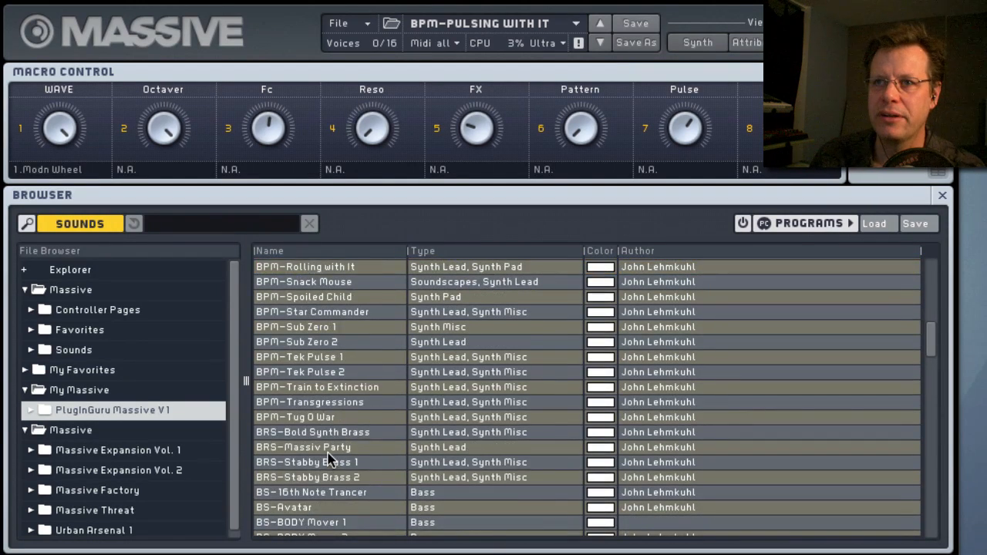
scroll(328, 459, "down", 4)
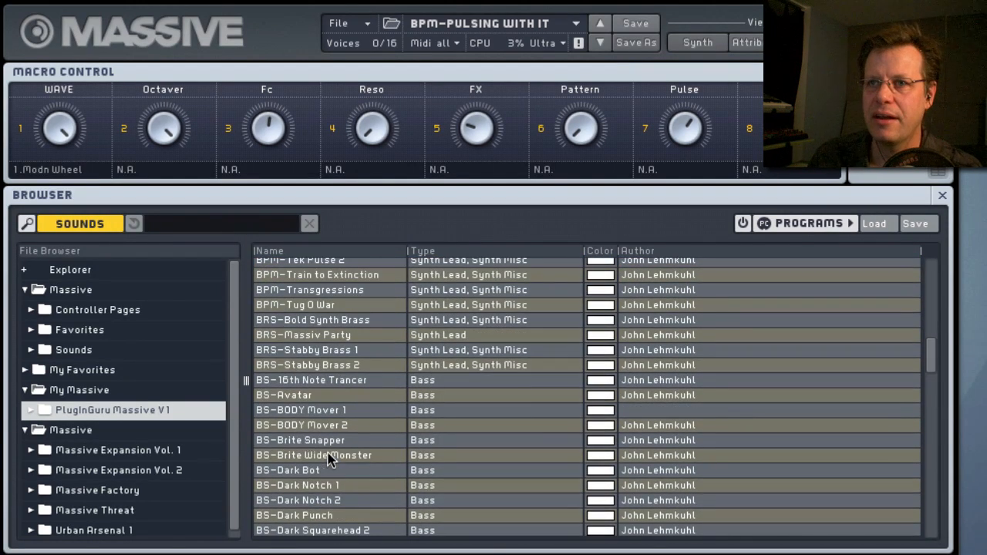
left_click(304, 354)
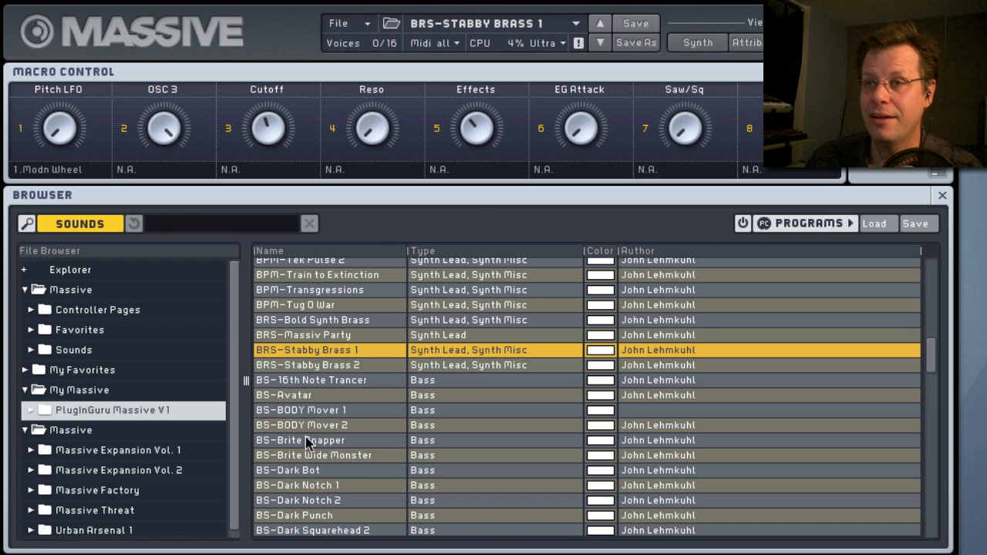
Load the bass sounds BS-BODY Mover 2, BS-Dark Bot and BS-Dark Squarehead 2 in turn.
scroll(306, 463, "down", 2)
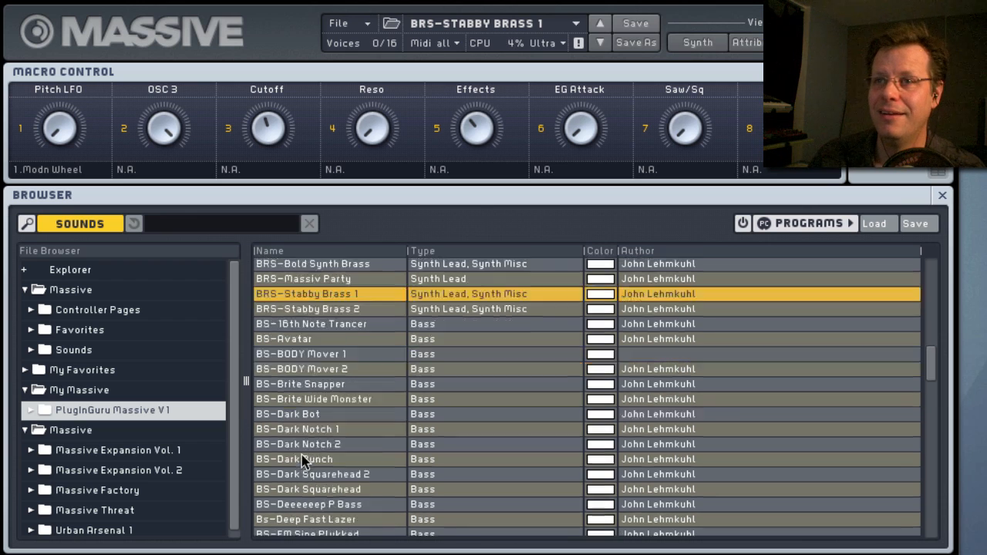
left_click(301, 370)
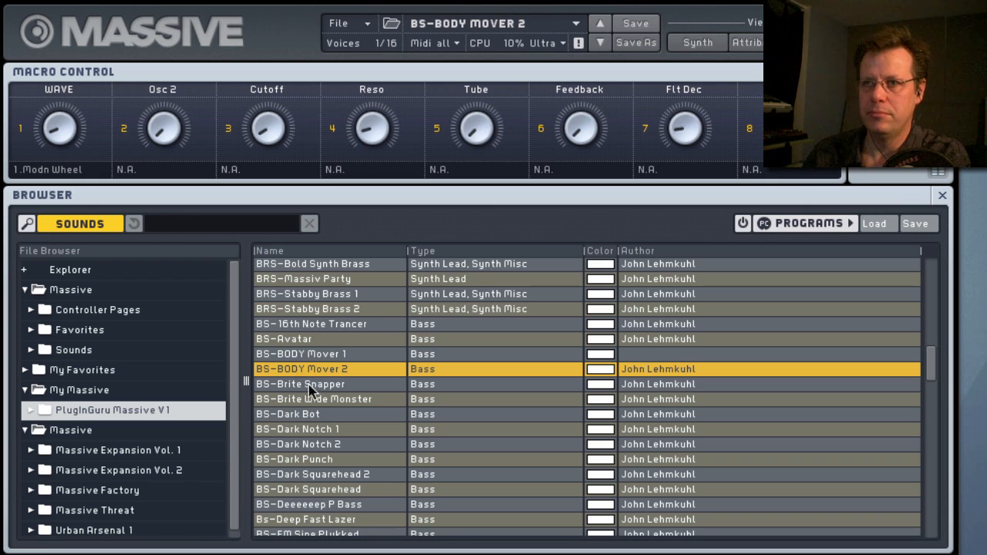
left_click(320, 417)
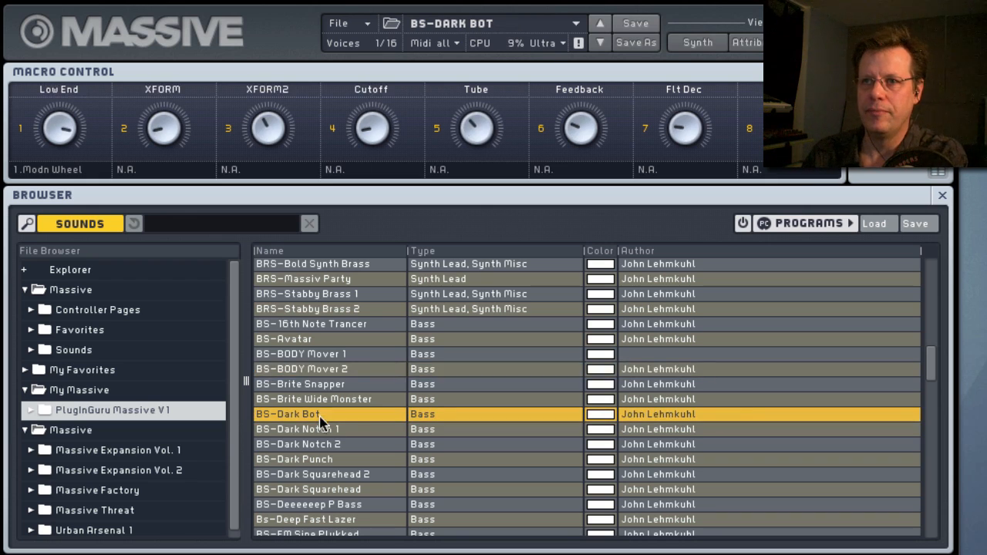
left_click(325, 475)
Load the bass sounds BS-For da Funk 1, BS-Power Sub and BS-Wobble Bronx in turn.
scroll(331, 469, "down", 4)
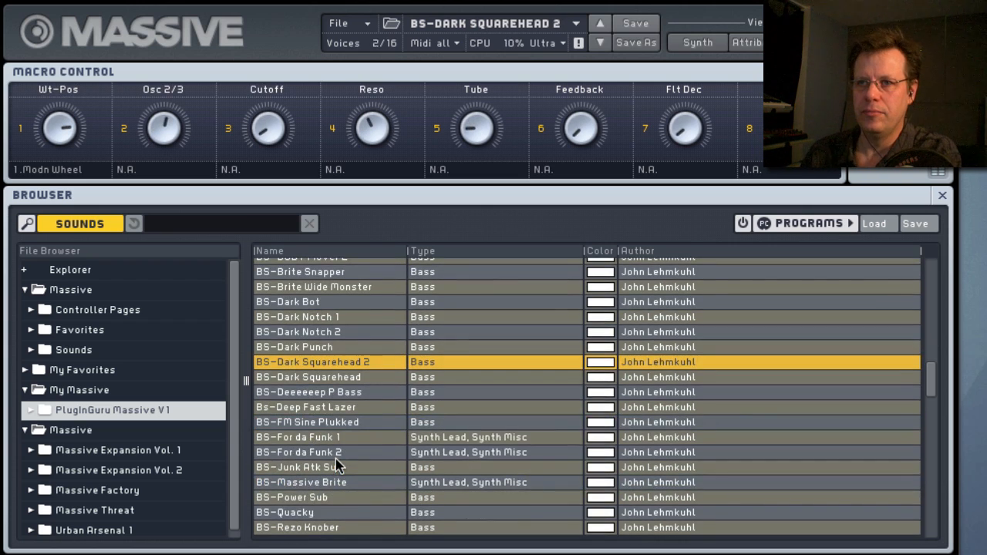
left_click(320, 440)
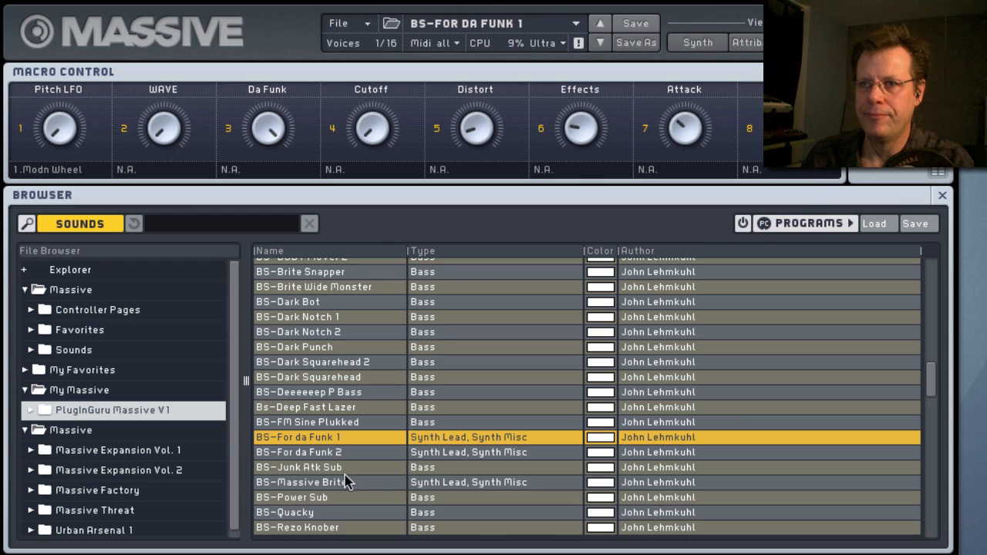
scroll(337, 503, "down", 2)
left_click(314, 449)
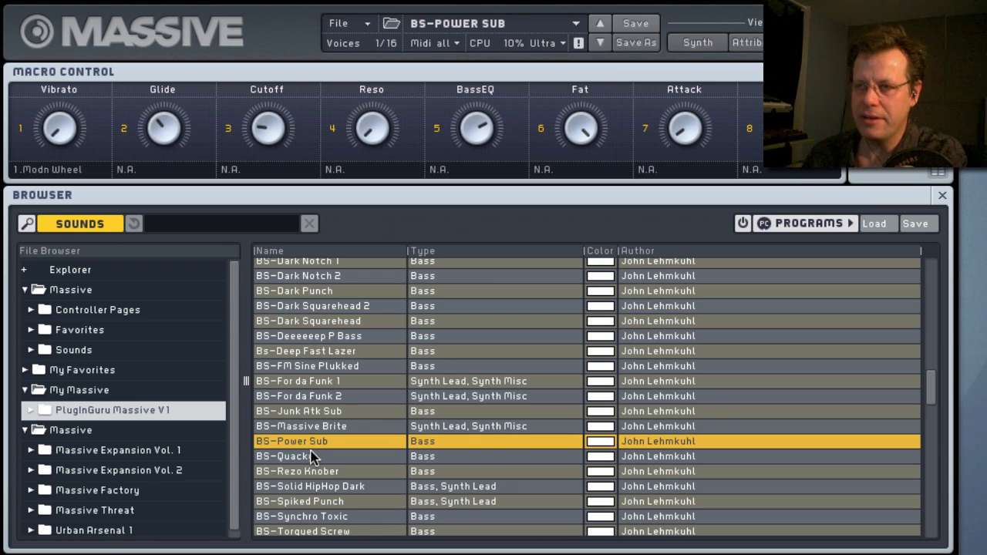
scroll(331, 467, "down", 4)
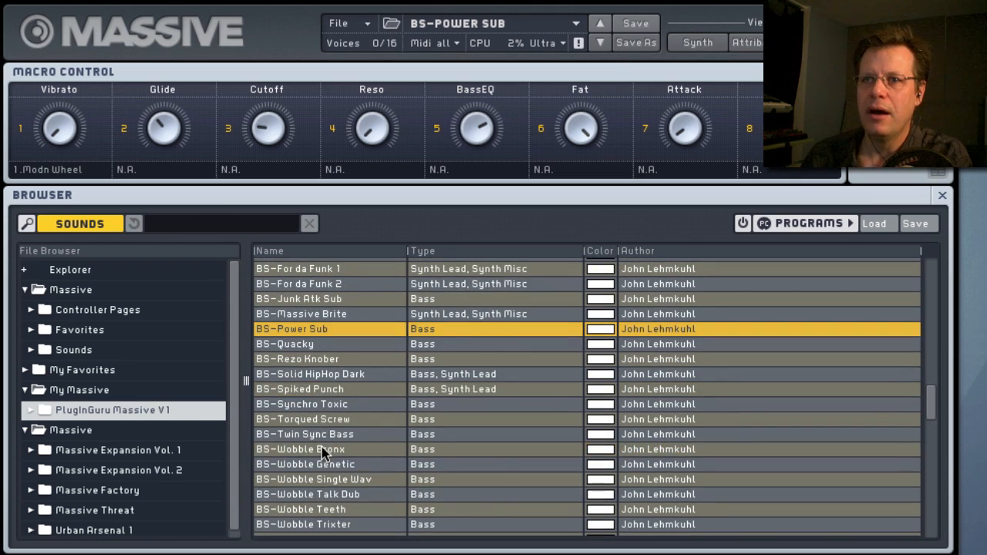
left_click(323, 450)
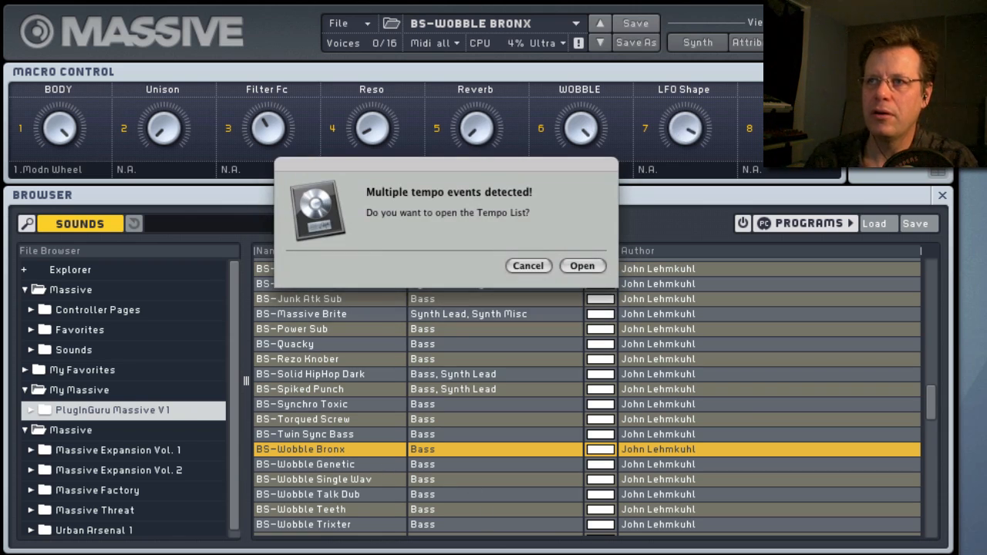
Accept opening the Tempo List, confirm the Go To Position dialog and start the song's playback.
left_click(585, 267)
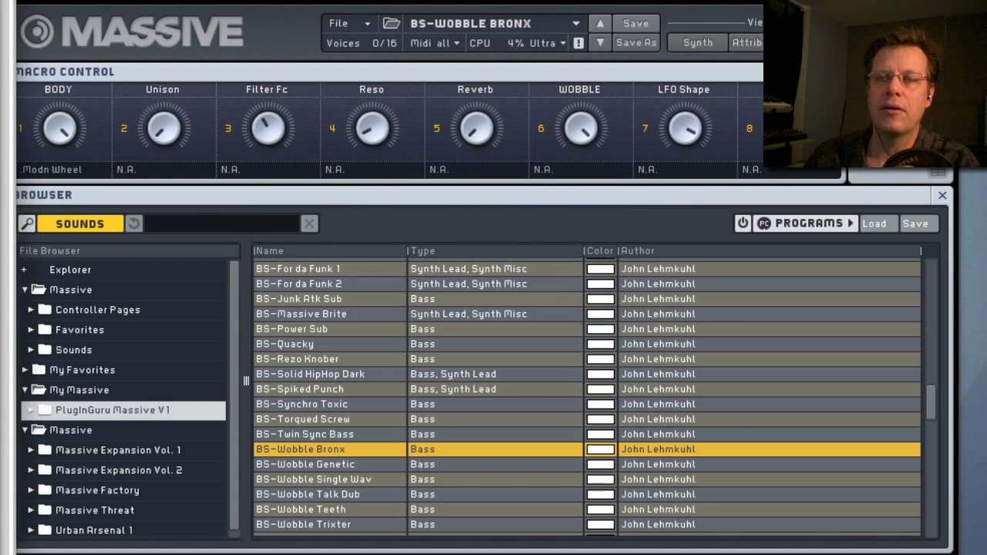
key("slash")
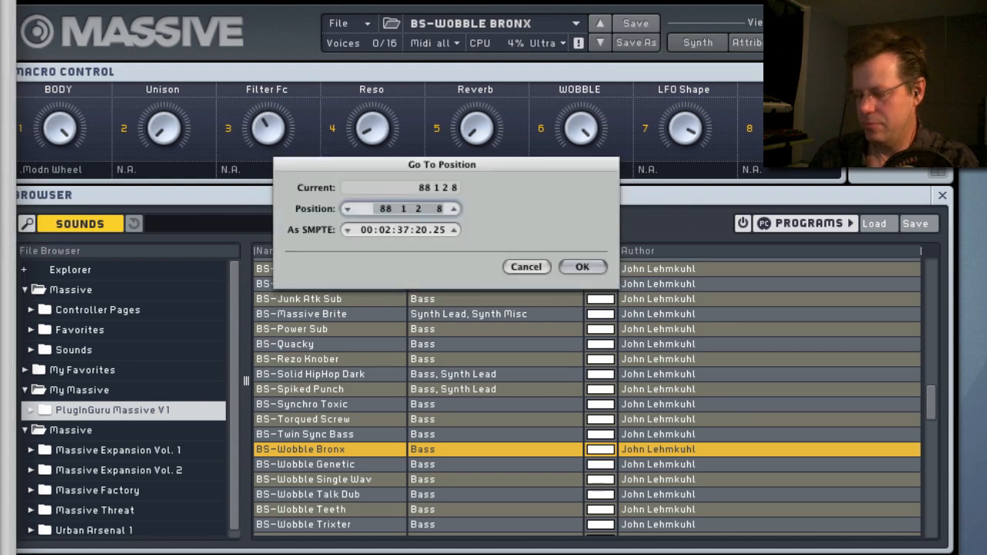
key("Return")
key("space")
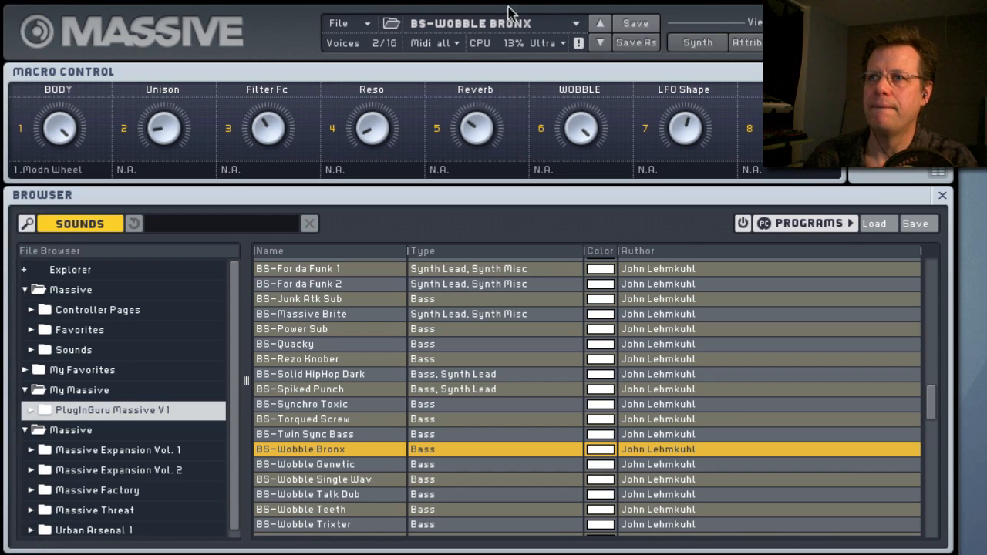
Load BS-Wobble Genetic, show LFO 5 on its synth page and adjust the lower Ratio value.
left_click(600, 44)
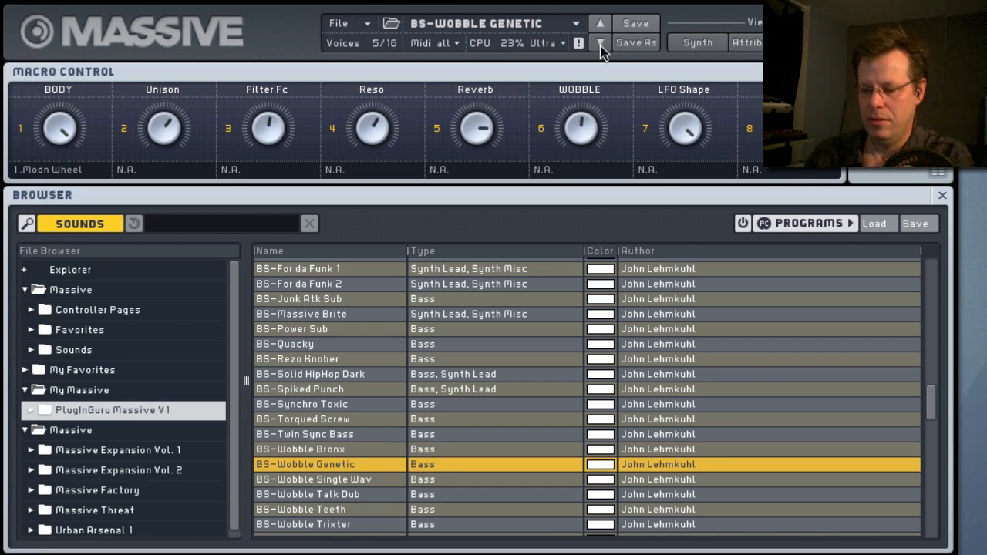
left_click(698, 44)
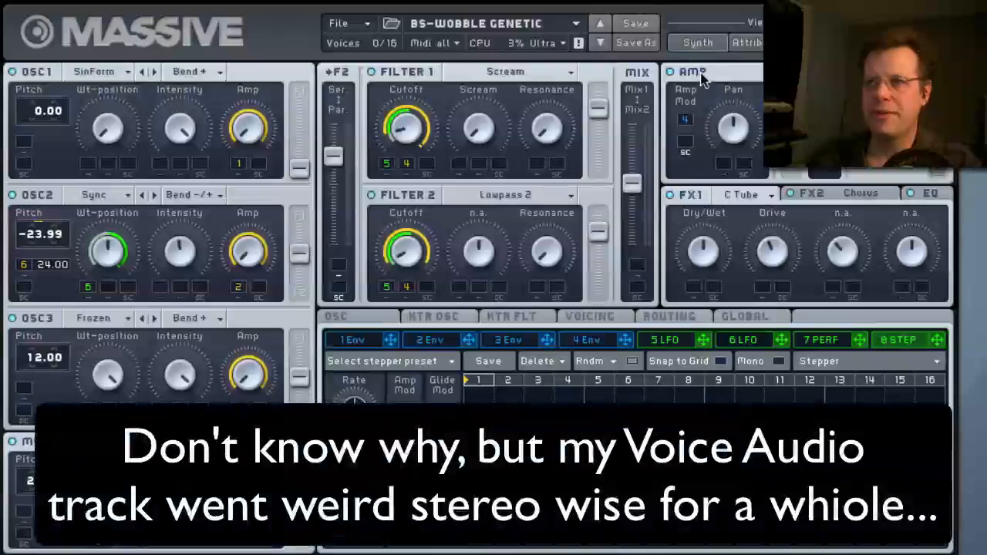
left_click(670, 342)
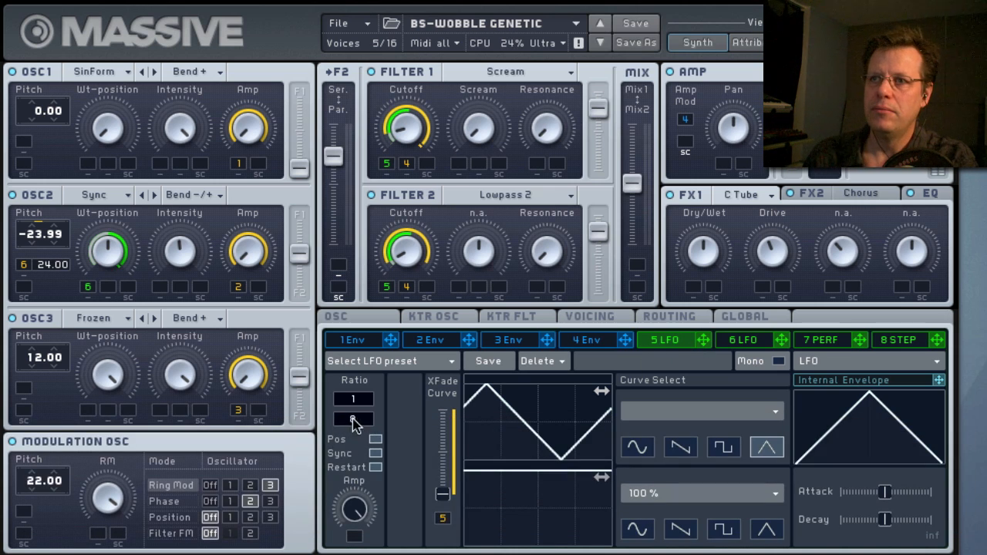
left_click_drag(353, 423, 378, 407)
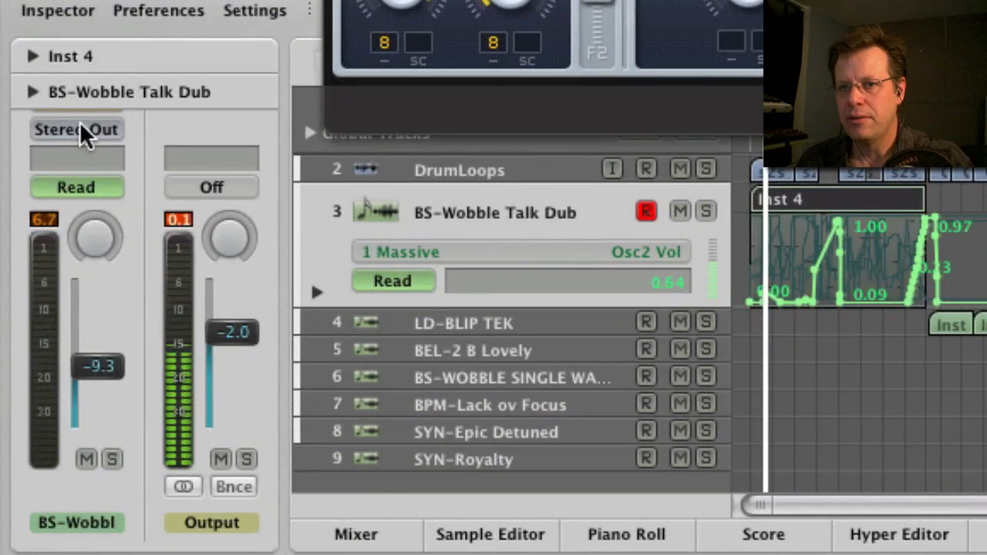
Set the automation mode of the BS-Wobble Talk Dub track to Off.
left_click(81, 189)
left_click(86, 159)
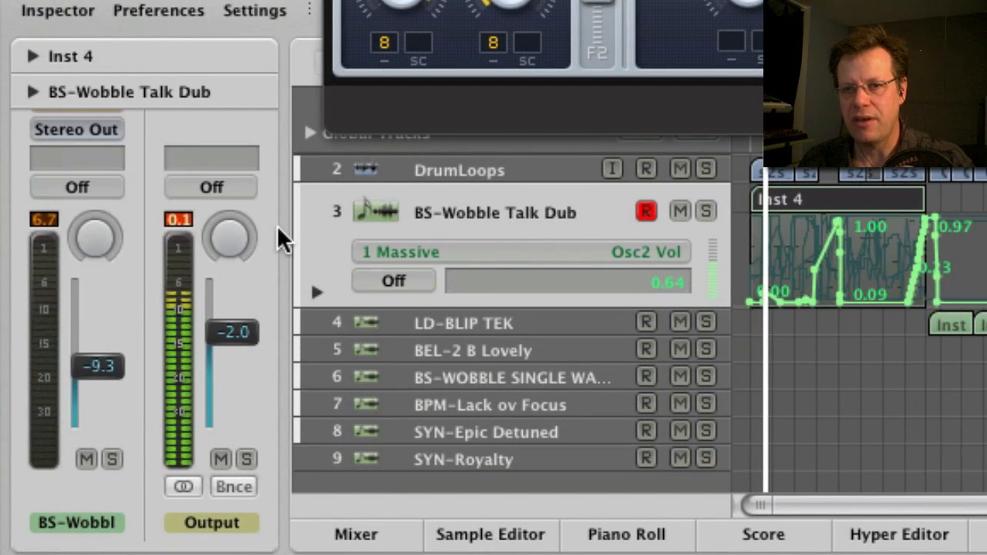
Set the BS-Wobble Talk Dub track's automation mode to Latch and vary LFO 5's lower Ratio value in BS-Wobble Genetic.
left_click(76, 190)
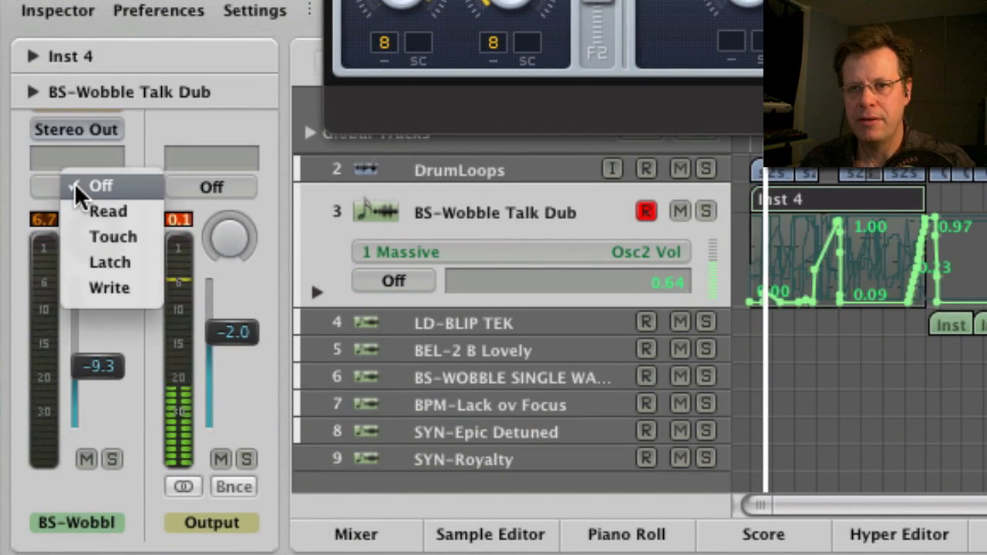
left_click(123, 264)
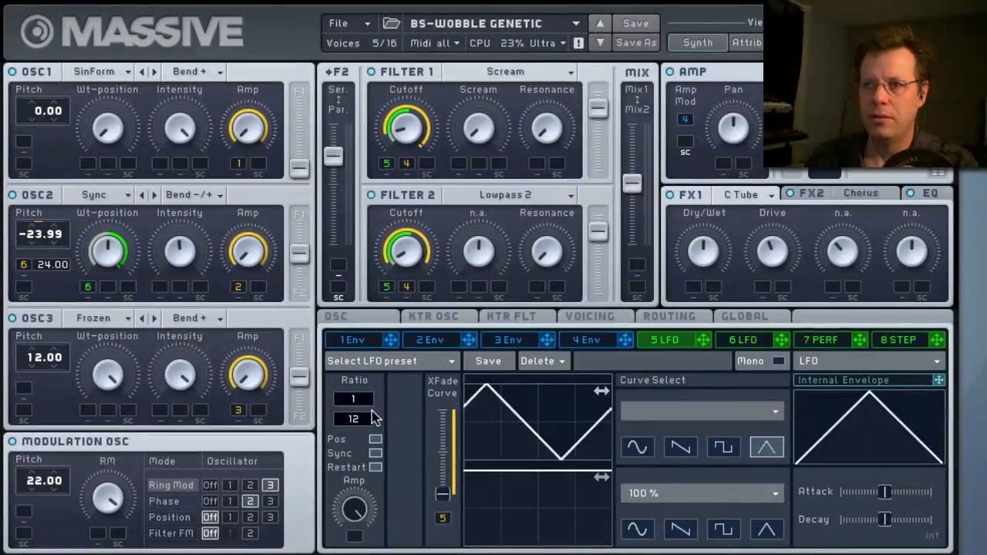
left_click_drag(594, 115, 598, 123)
mouse_move(375, 423)
left_mouse_down()
mouse_move(375, 399)
mouse_move(377, 432)
left_mouse_up()
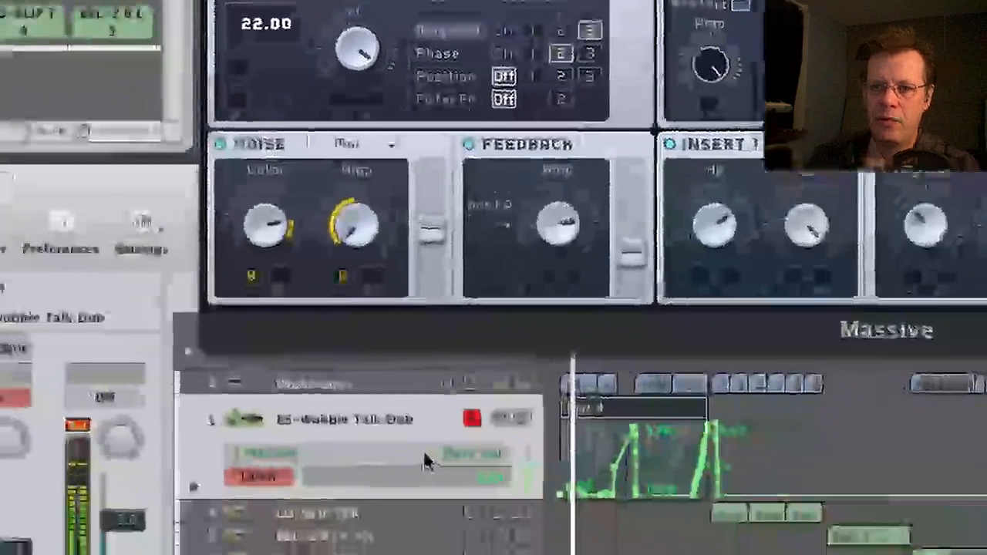
Display the Massive MODULATOR5-DEN automation on the BS-Wobble Talk Dub track and zoom in on its Inst 4 region.
left_click(472, 454)
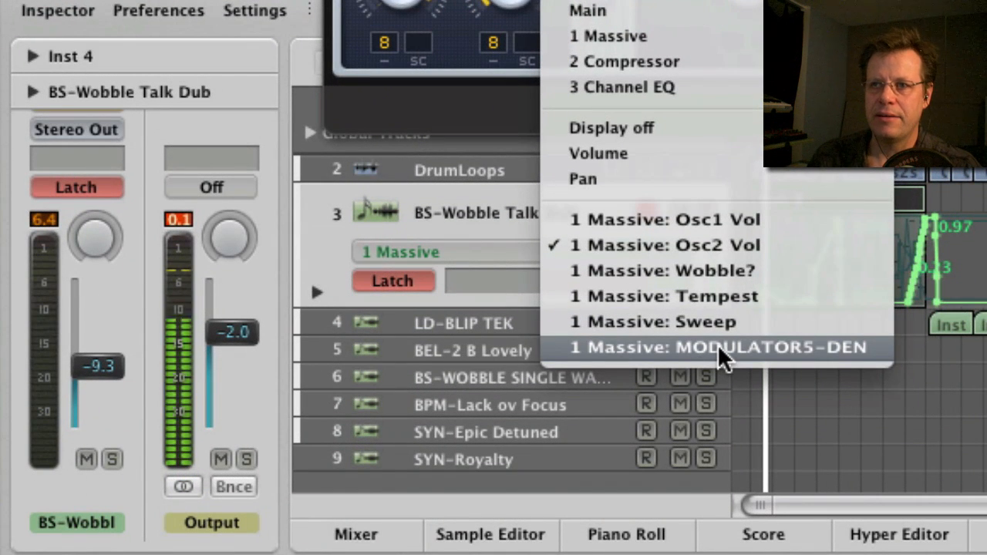
left_click(721, 357)
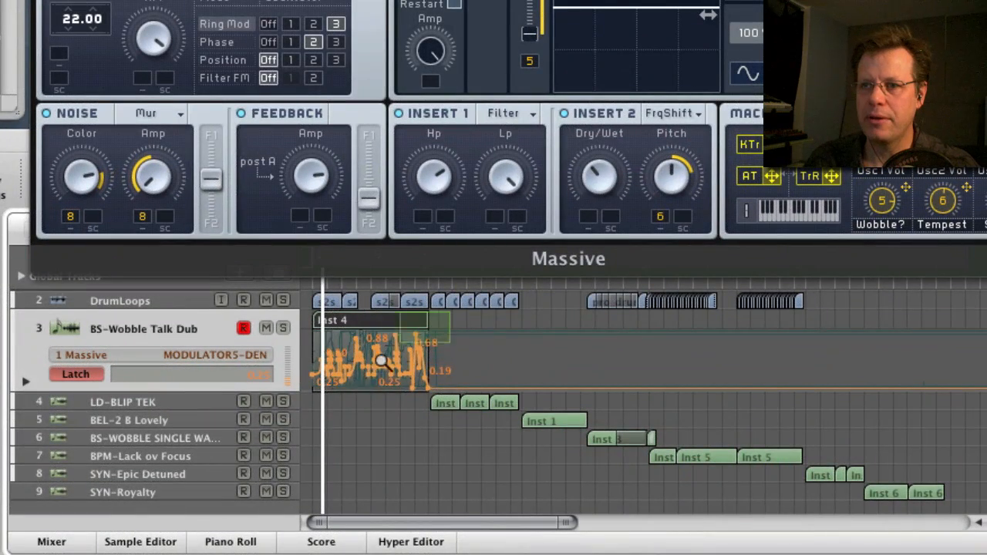
left_click_drag(380, 361, 305, 399)
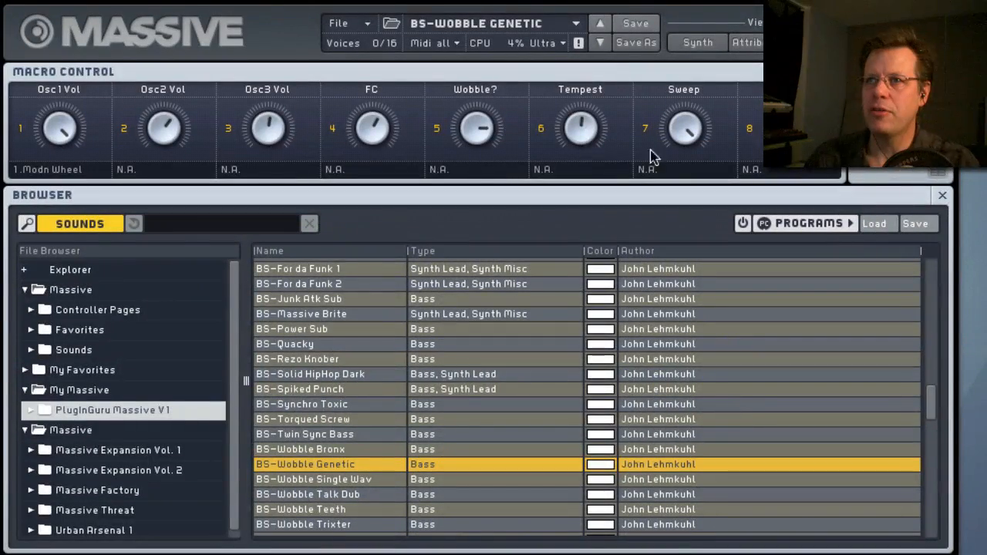
Load BS-Wobble Single Wav, show its synth page and vary LFO 5's lower Ratio value.
left_click(600, 43)
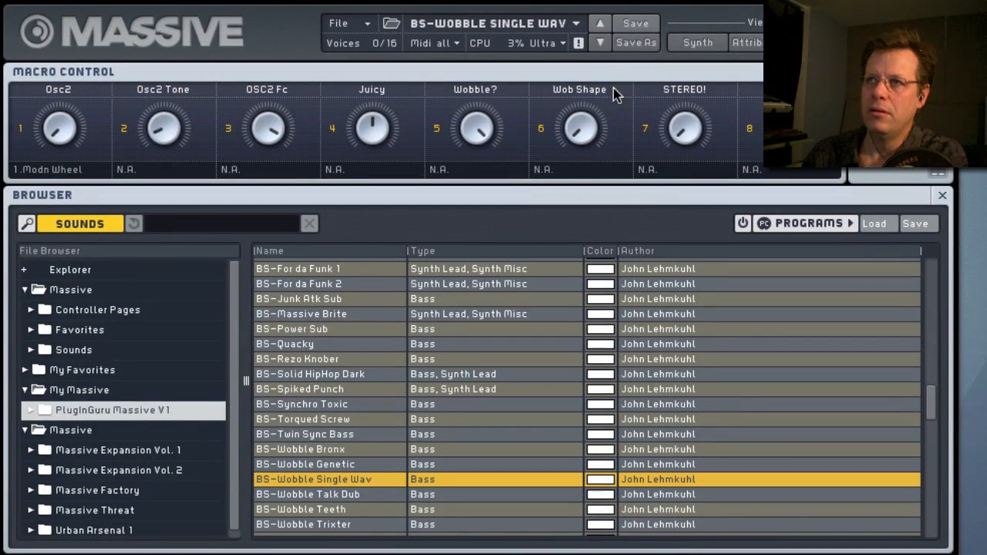
left_click(698, 42)
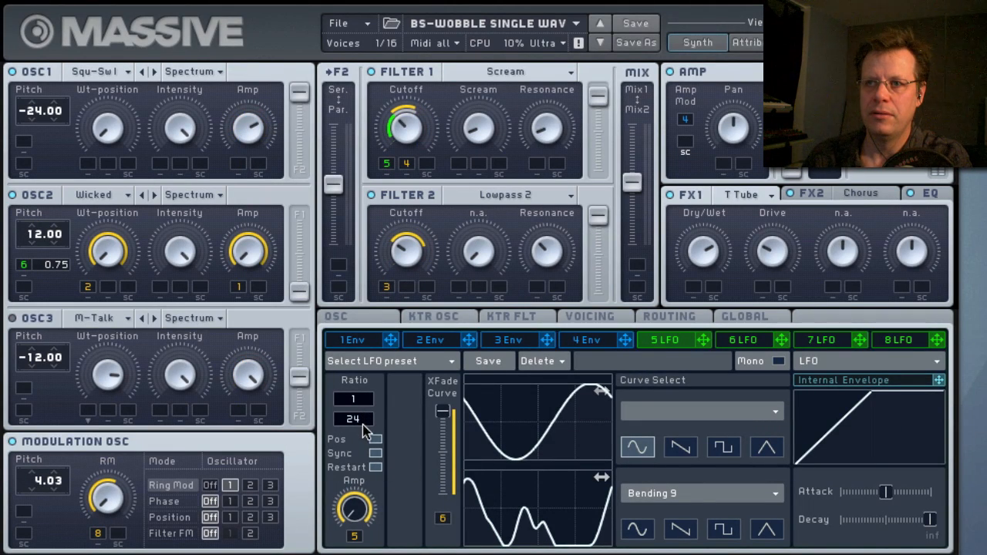
left_click_drag(362, 416, 377, 452)
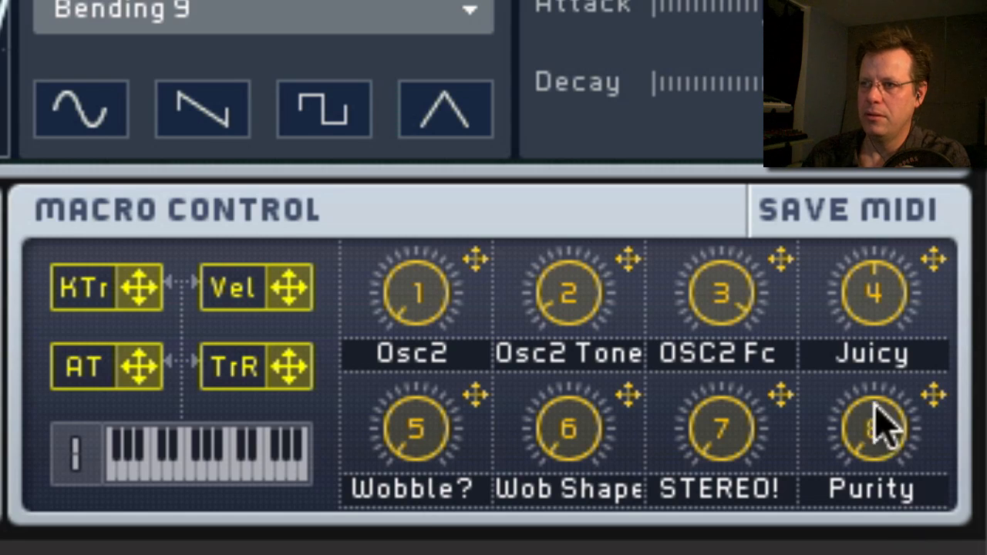
Raise the Osc2 Tone, Juicy, STEREO! and Osc2 macros of BS-Wobble Single Wav, with Juicy at maximum.
left_click_drag(568, 342, 575, 162)
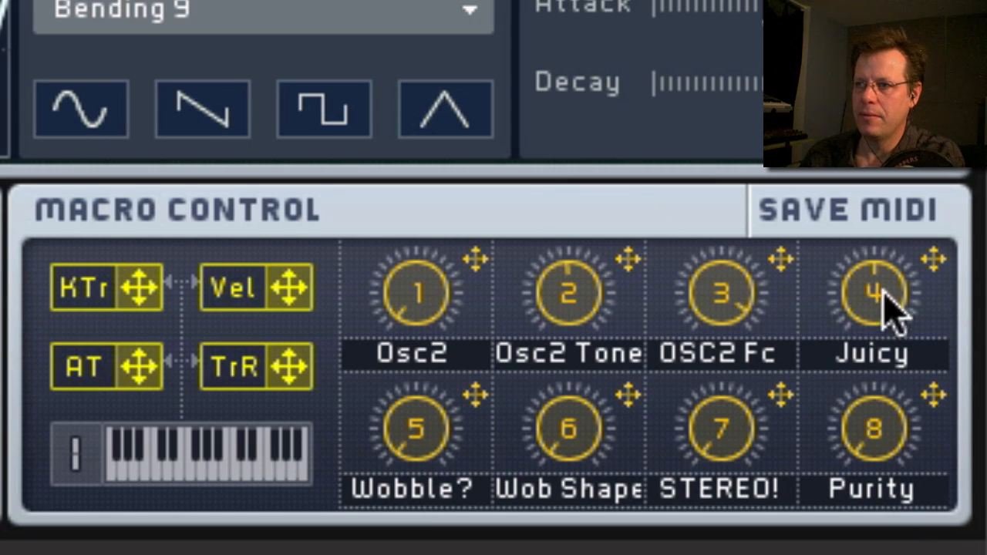
left_click_drag(888, 302, 893, 176)
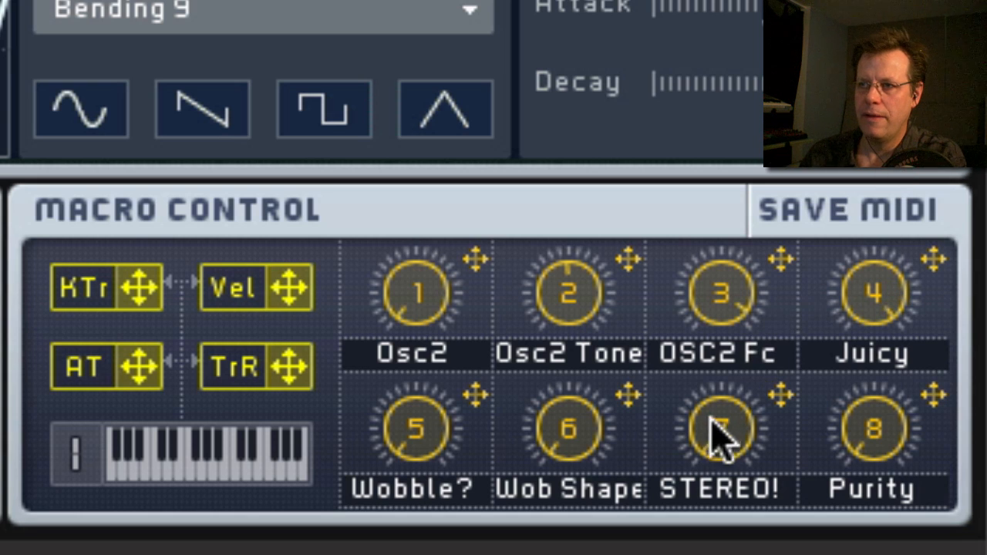
left_click_drag(714, 454, 734, 187)
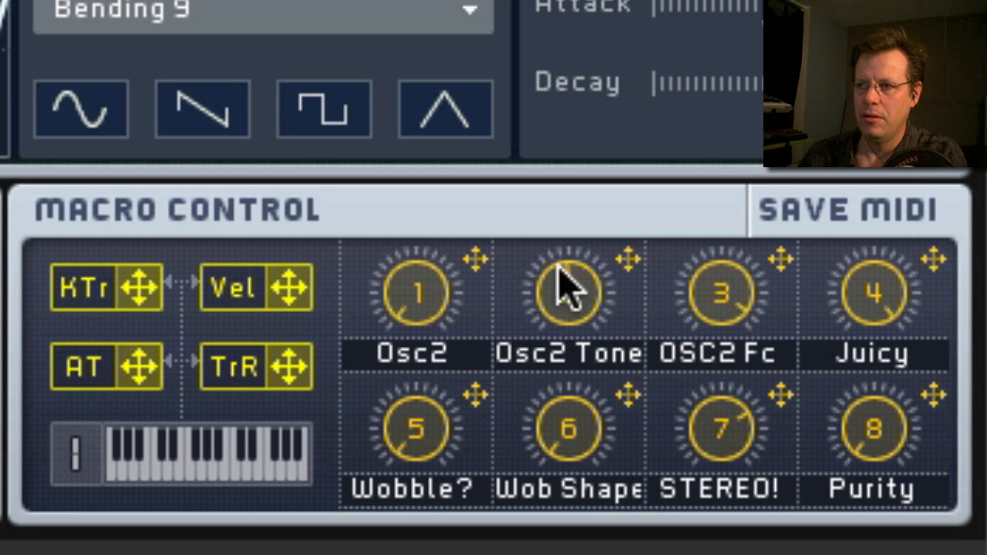
left_click_drag(573, 302, 579, 192)
left_click_drag(416, 304, 443, 2)
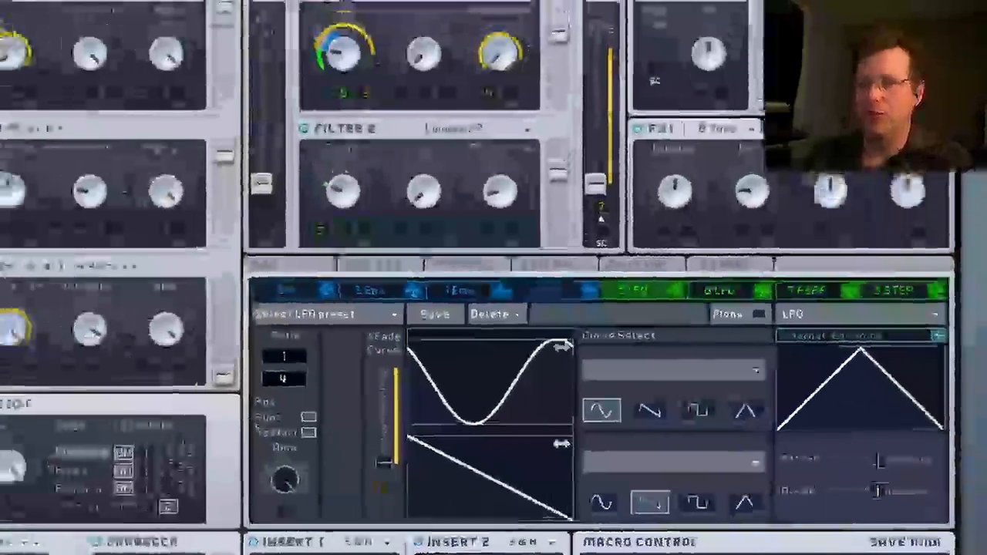
Load BS-Wobble Teeth and adjust the lower Ratio value of LFO 5.
left_click(602, 42)
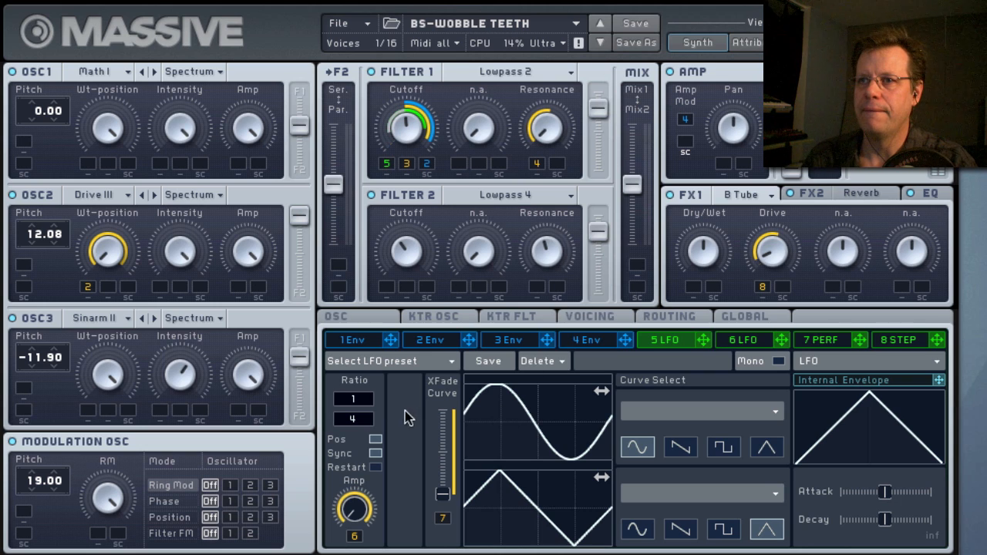
mouse_move(375, 420)
left_mouse_down()
mouse_move(368, 401)
mouse_move(367, 418)
left_mouse_up()
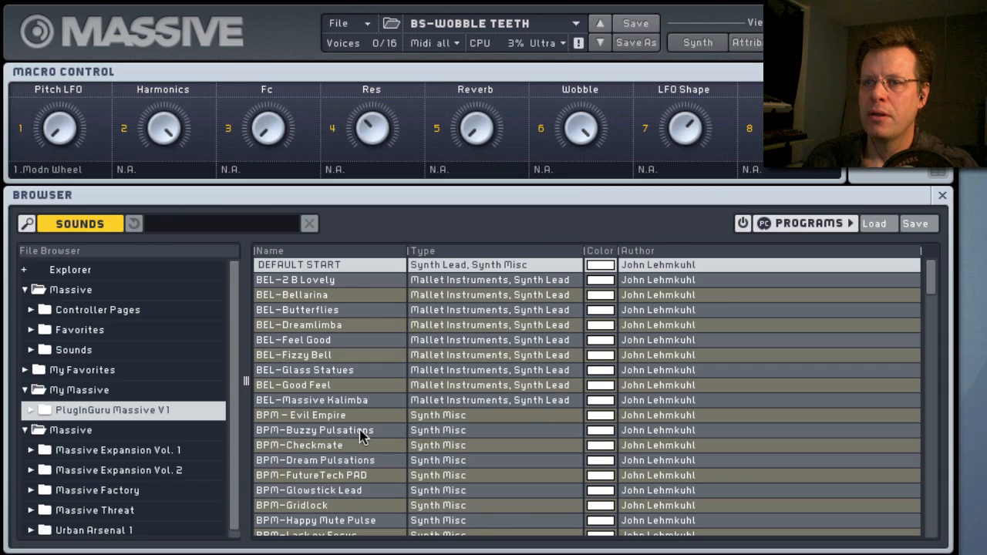
Load the sound effects FX-Flaky FM Radio, FX-Neutronic Implosion and FX-Solar Sirens in turn from the PlugInGuru Massive V1 library.
scroll(359, 434, "down", 10)
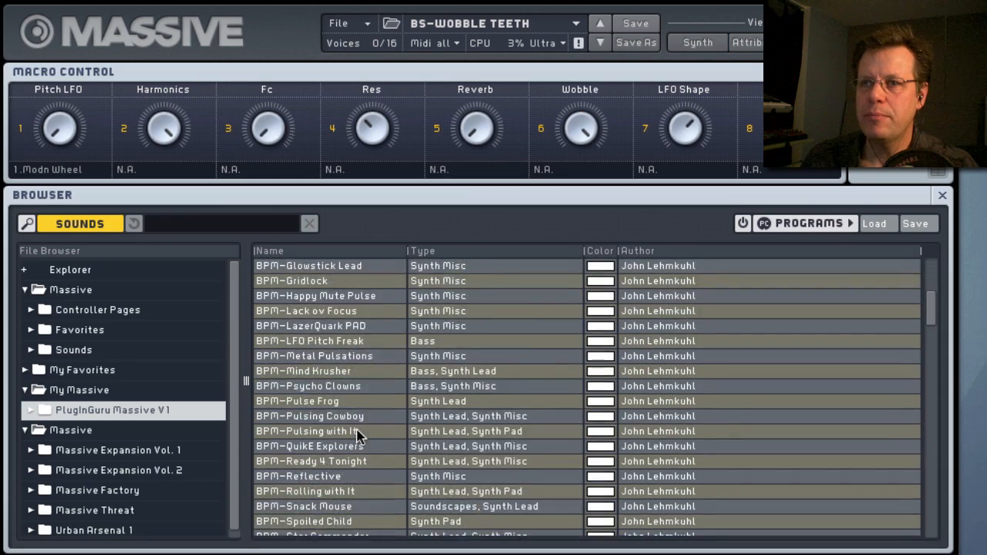
scroll(359, 436, "down", 20)
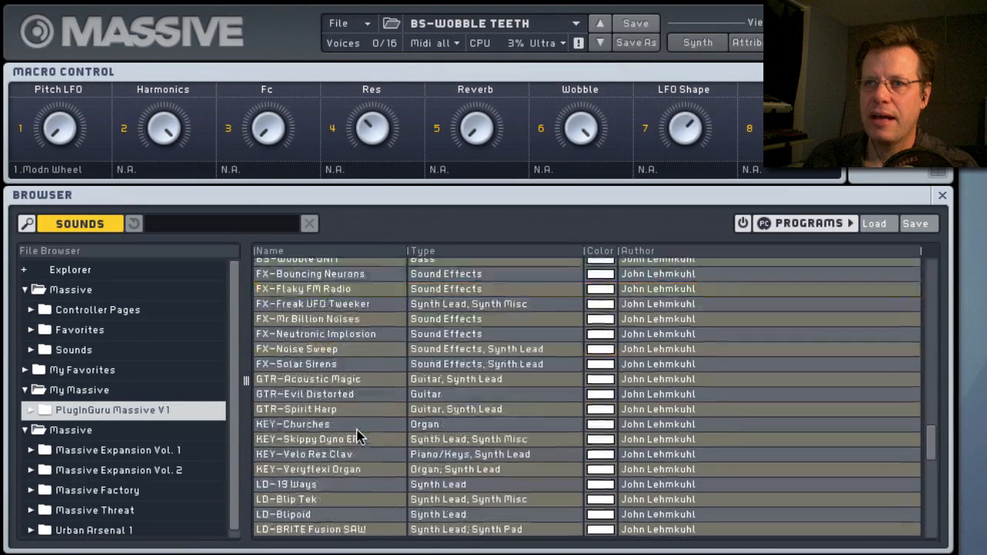
left_click(303, 287)
left_click(304, 290)
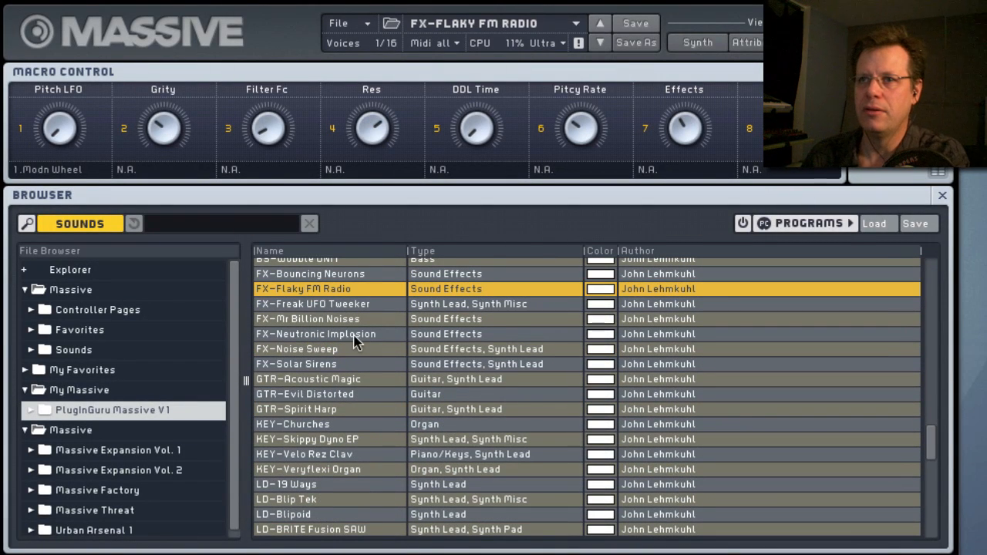
left_click(310, 336)
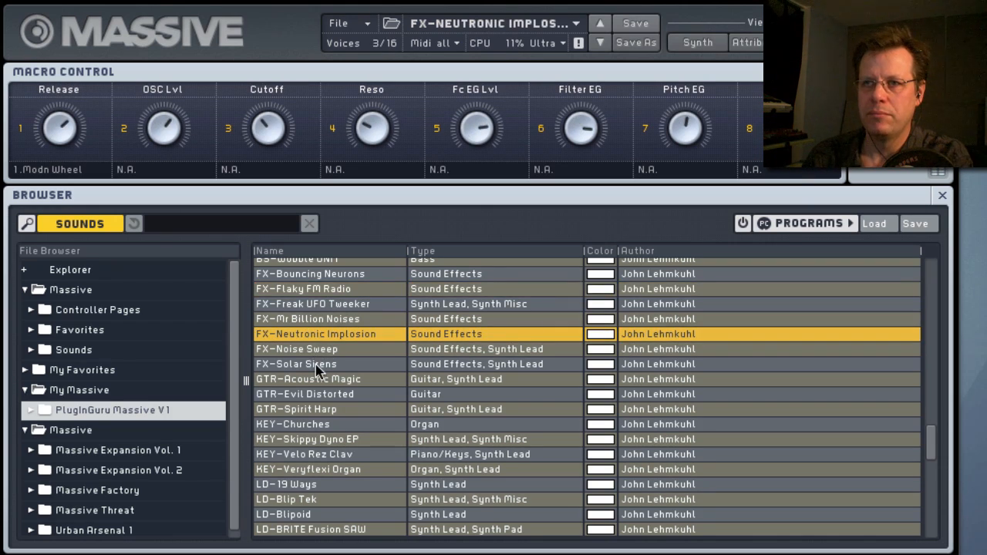
left_click(316, 366)
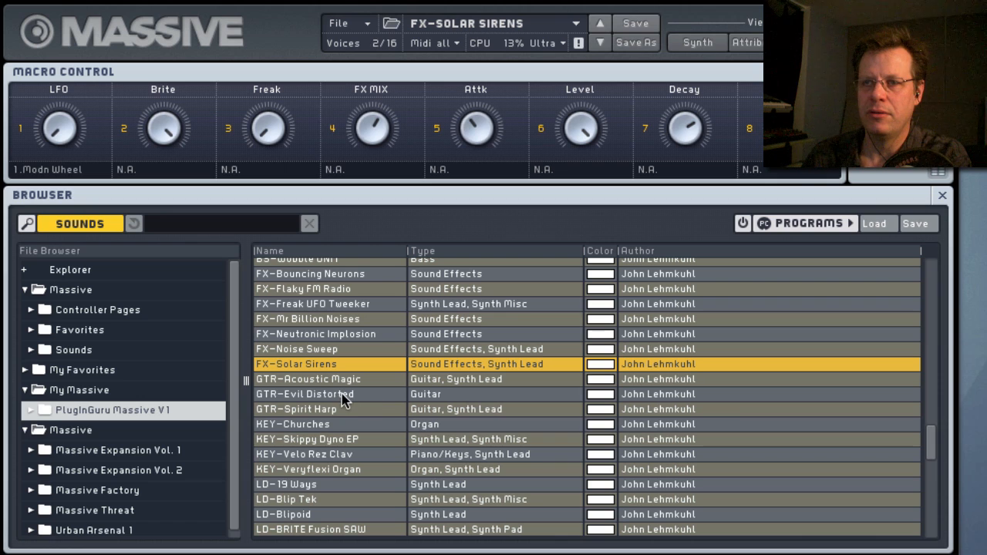
Load the guitar sounds GTR-Acoustic Magic and GTR-Spirit Harp in turn.
left_click(331, 381)
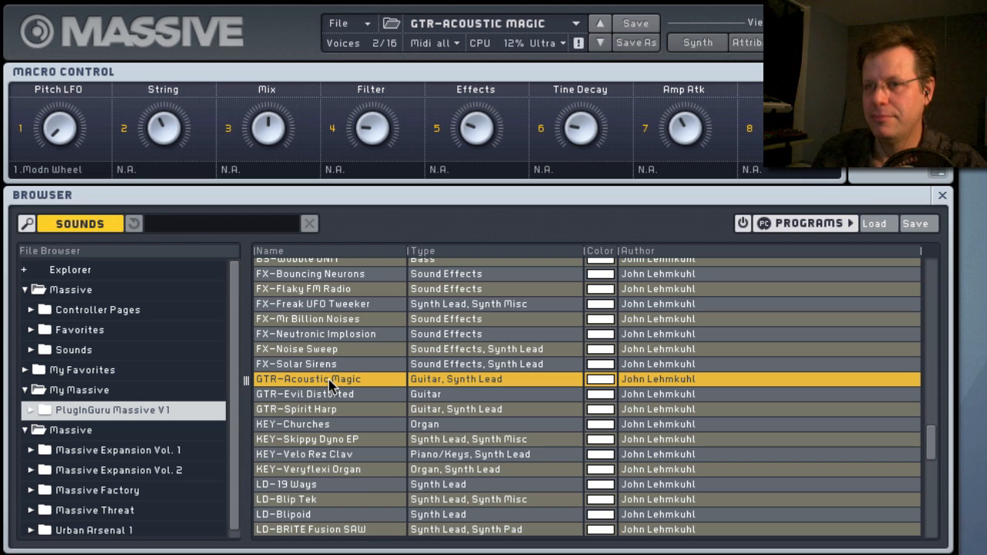
left_click(318, 412)
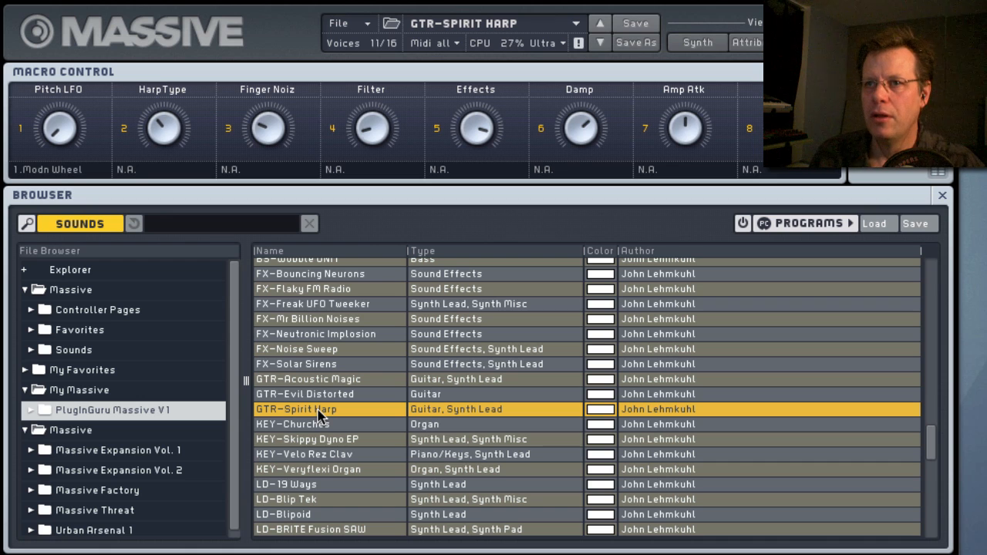
Load the lead sound LD-19 Ways and raise its Scream and F1Cutoff macros.
scroll(340, 460, "down", 2)
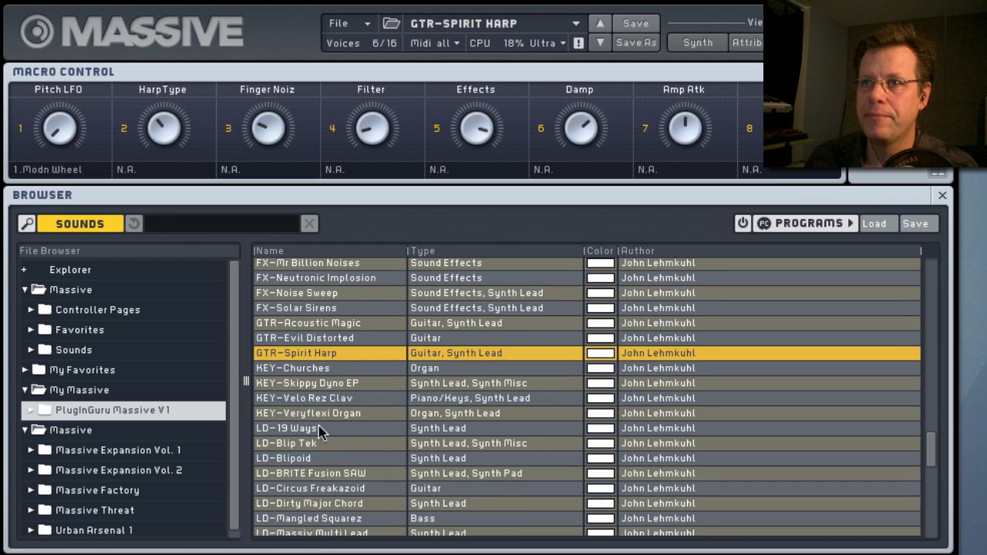
left_click(315, 430)
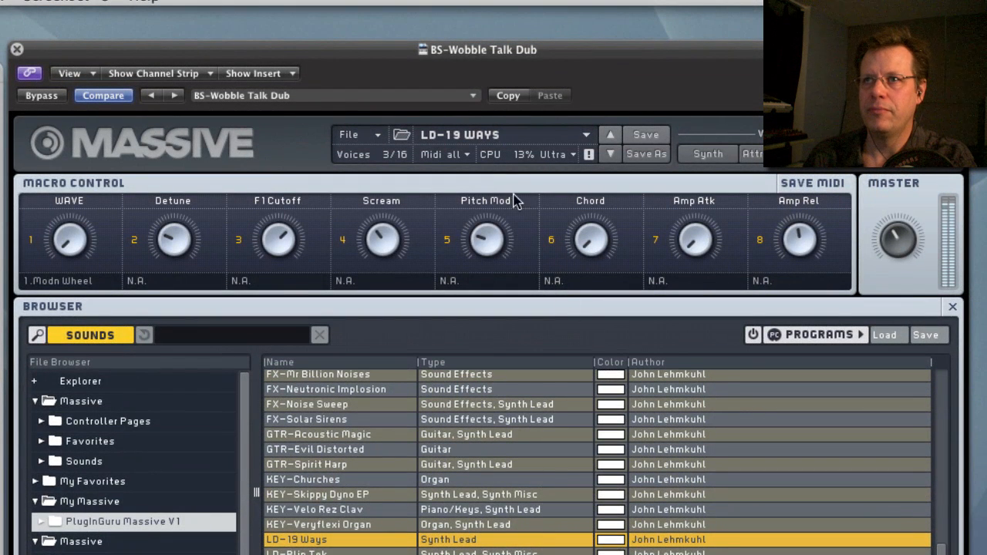
left_click_drag(393, 248, 400, 176)
left_click_drag(287, 241, 293, 208)
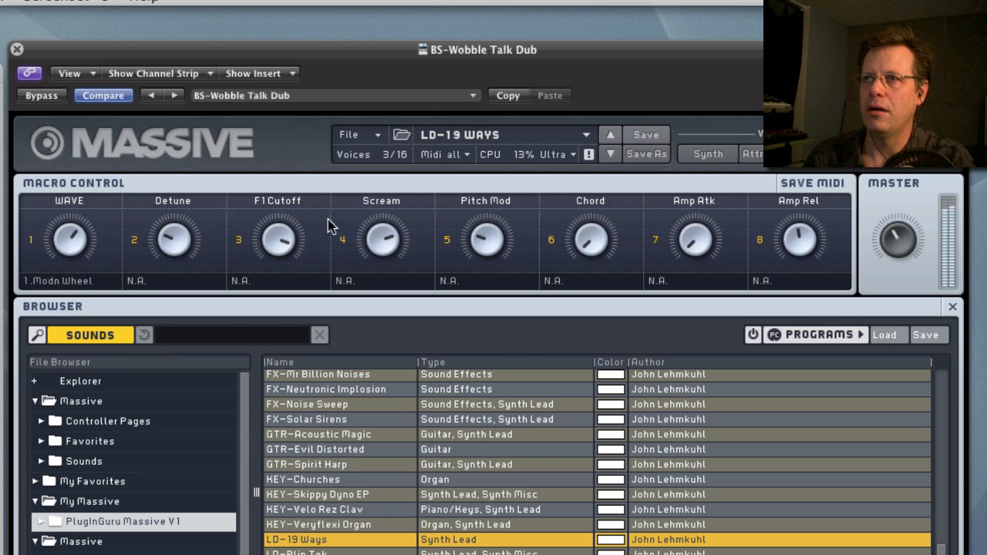
Vary the Amp Atk and Amp Rel macros of LD-19 Ways, leaving both at minimum.
left_click_drag(695, 246, 810, 242)
left_click_drag(717, 257, 694, 413)
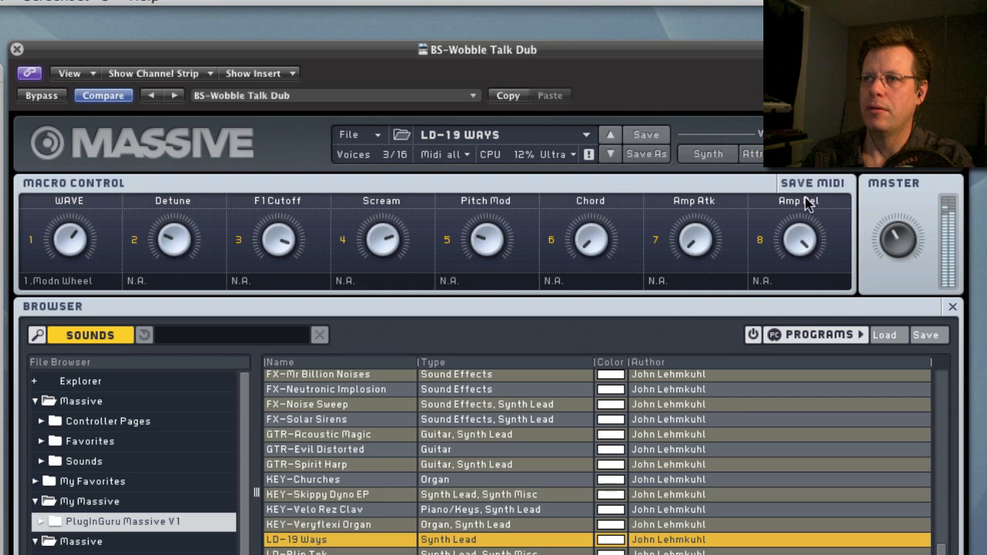
left_click_drag(806, 202, 806, 417)
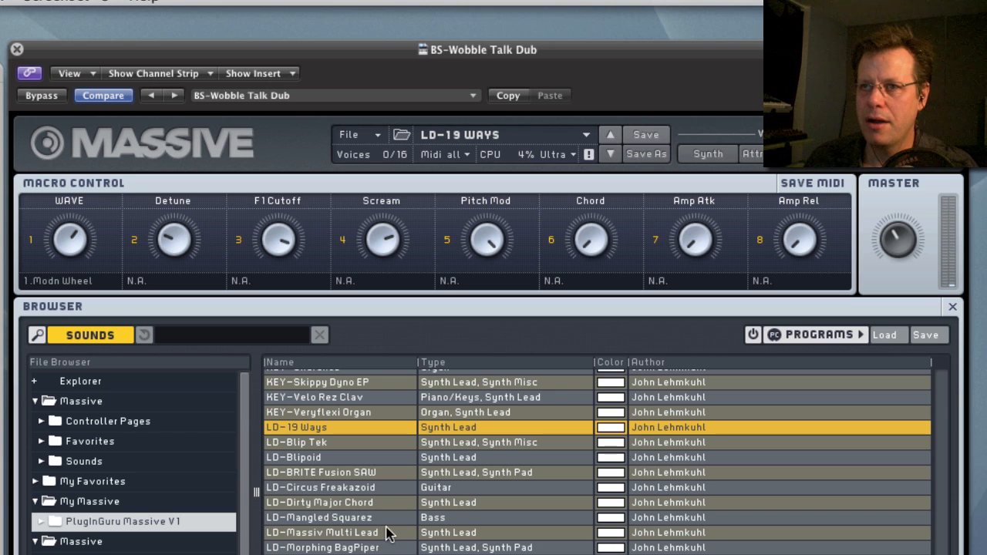
Load the leads LD-Massiv Multi Lead and LD-Raw Bitter and the pad PAD-Frozen Pictures in turn.
left_click(334, 533)
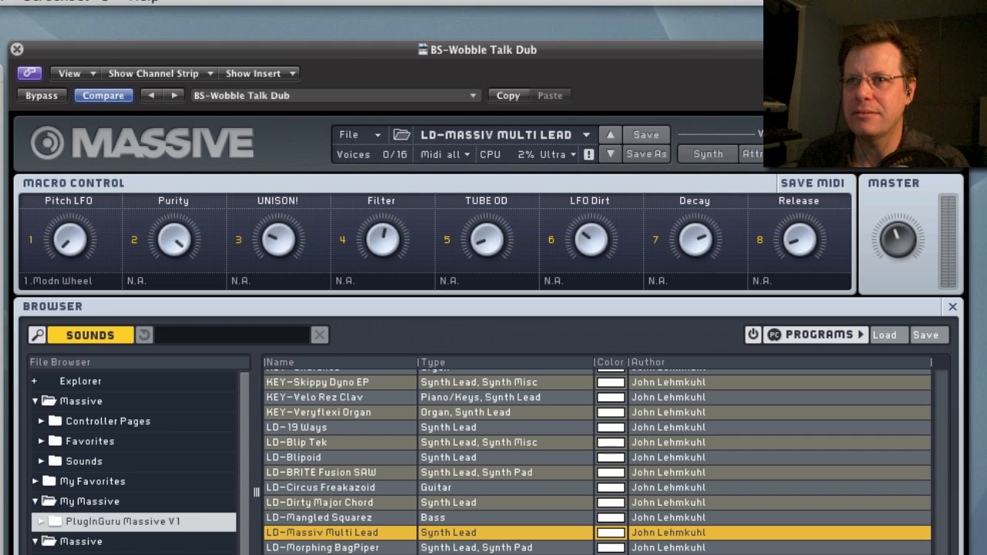
scroll(598, 463, "down", 3)
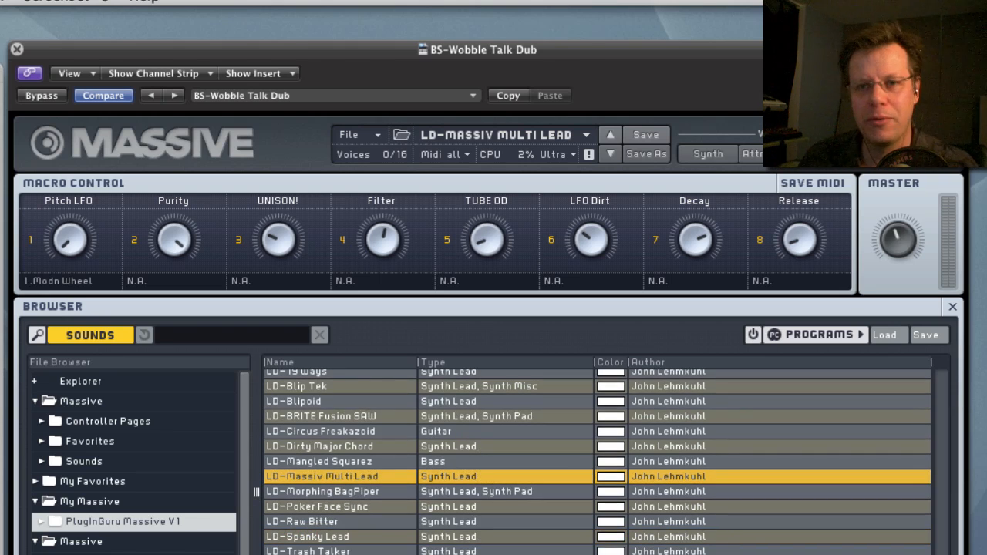
left_click(316, 523)
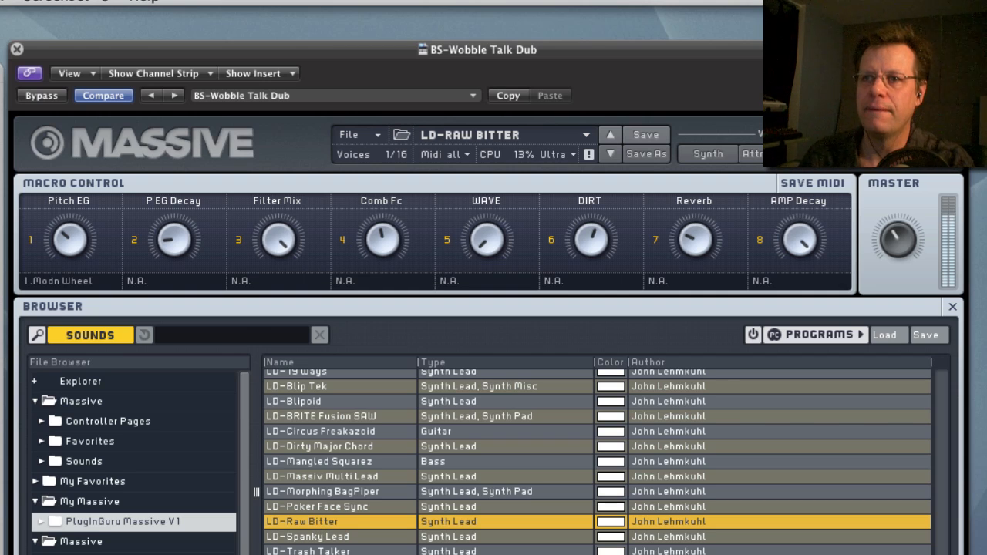
left_click(316, 554)
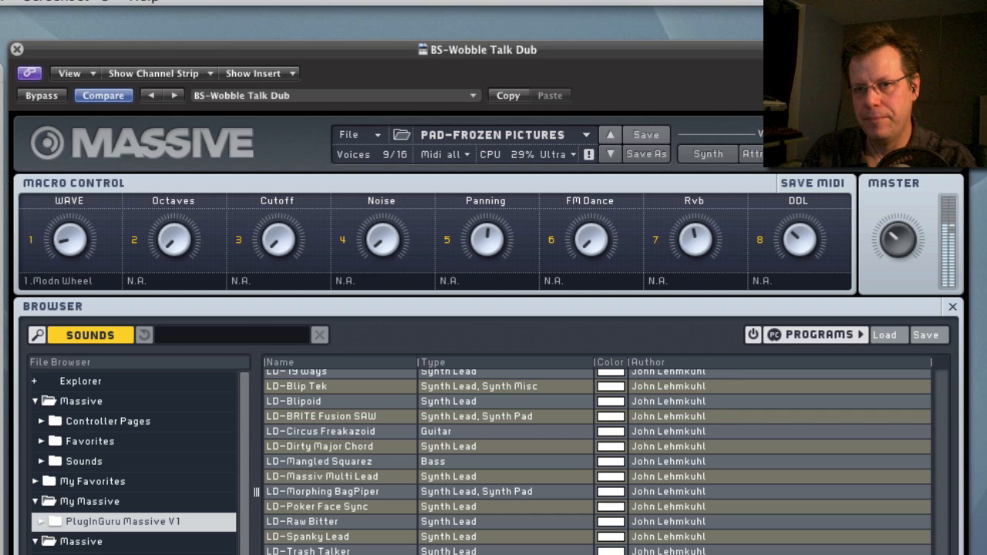
Load PAD-Sweet PWM, raise its Cutoff macro, set Decay to maximum and fine-tune Release at a low setting.
scroll(326, 522, "down", 3)
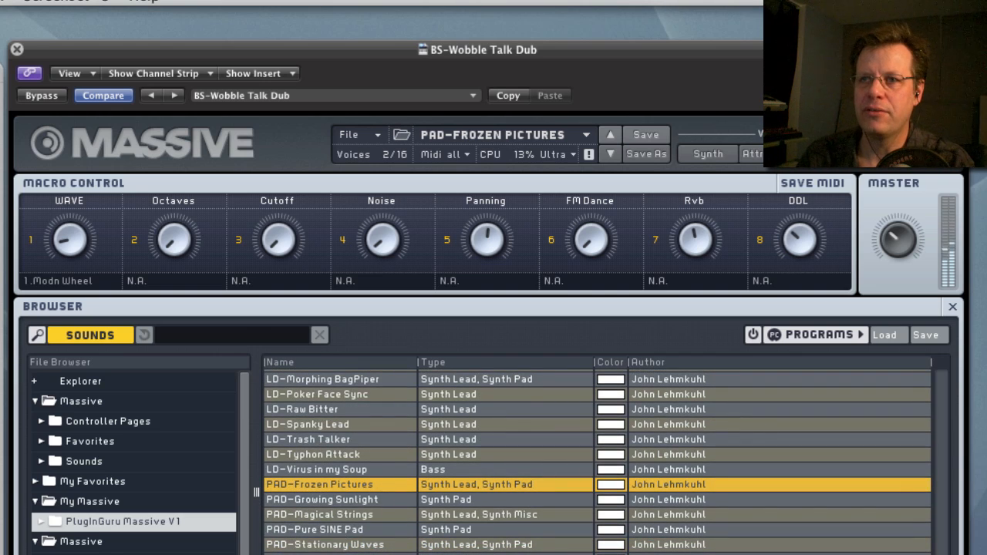
left_click(340, 554)
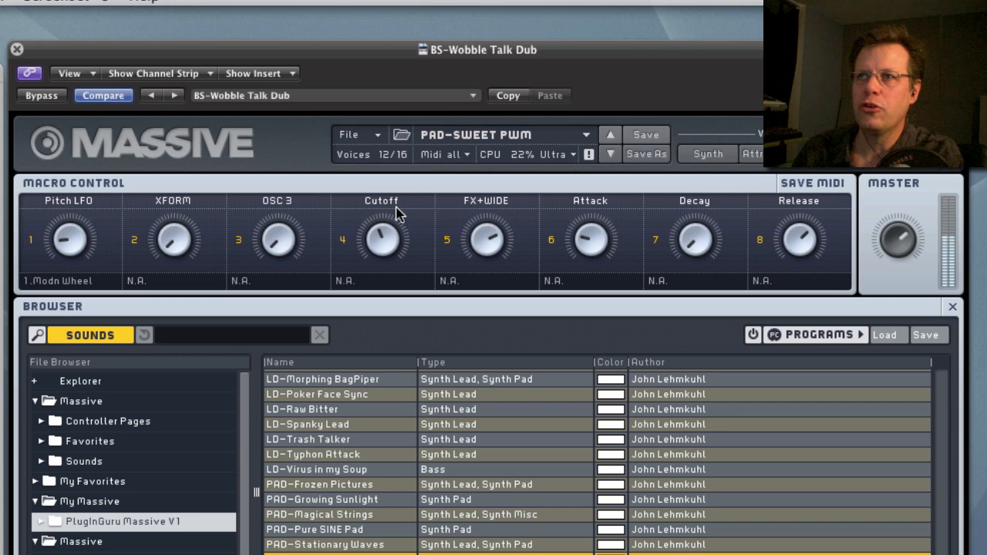
left_click_drag(388, 237, 395, 174)
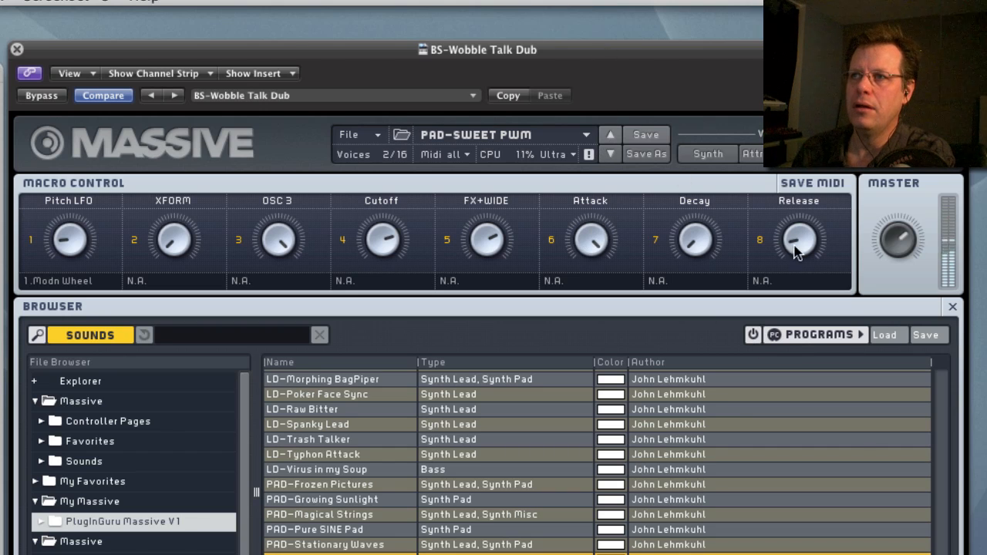
left_click_drag(798, 240, 797, 221)
left_click_drag(692, 237, 708, 62)
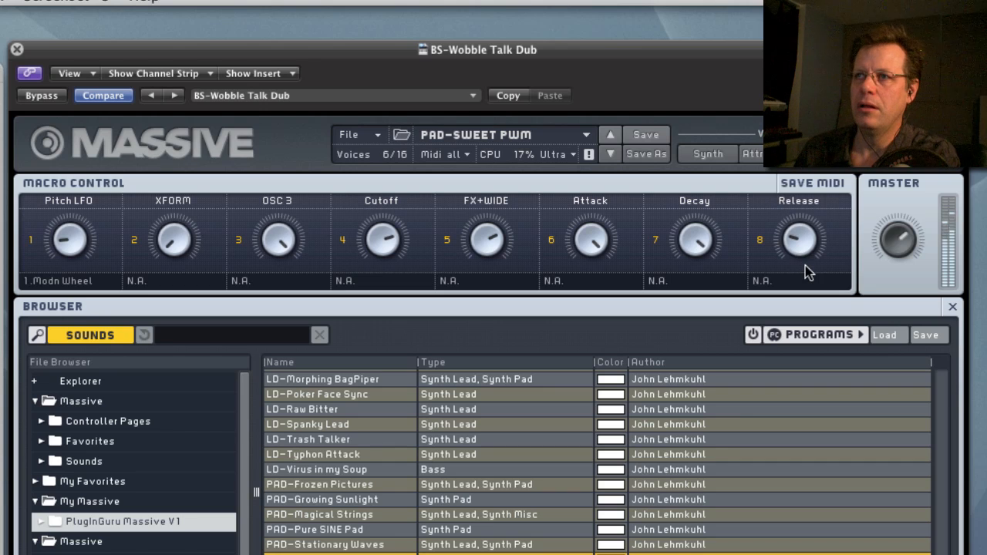
left_click_drag(803, 239, 803, 243)
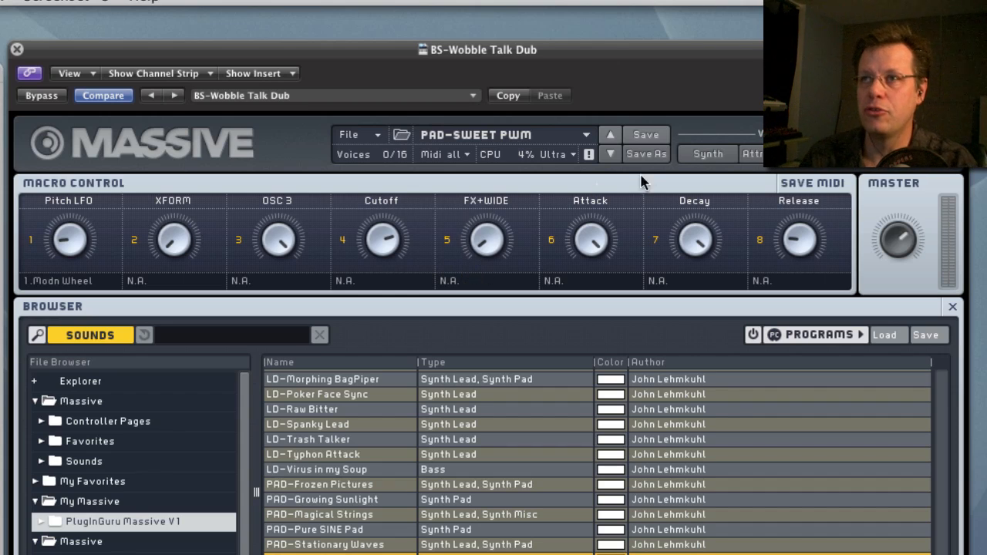
Step through the pad presets from PAD-Techno Nirvana to PAD-Warm Pastoral 1 and load SYN-Epic Strings.
left_click(611, 155)
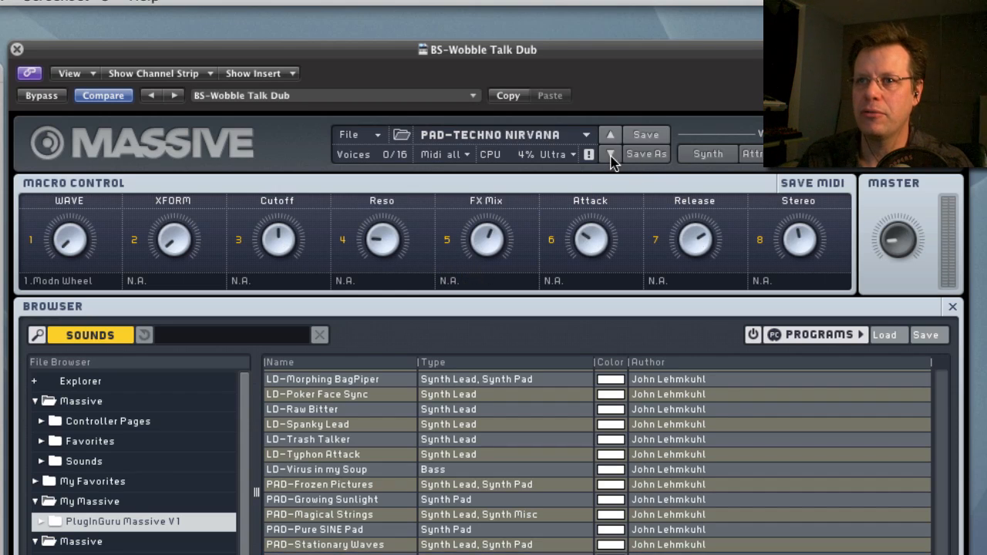
left_click(611, 155)
left_click(611, 155)
scroll(534, 448, "down", 3)
scroll(534, 447, "down", 2)
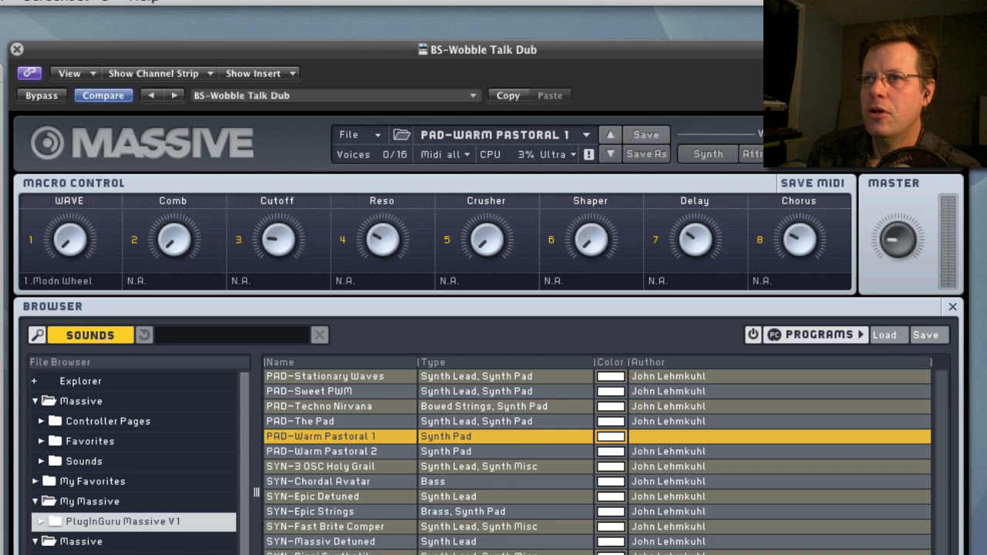
left_click(331, 513)
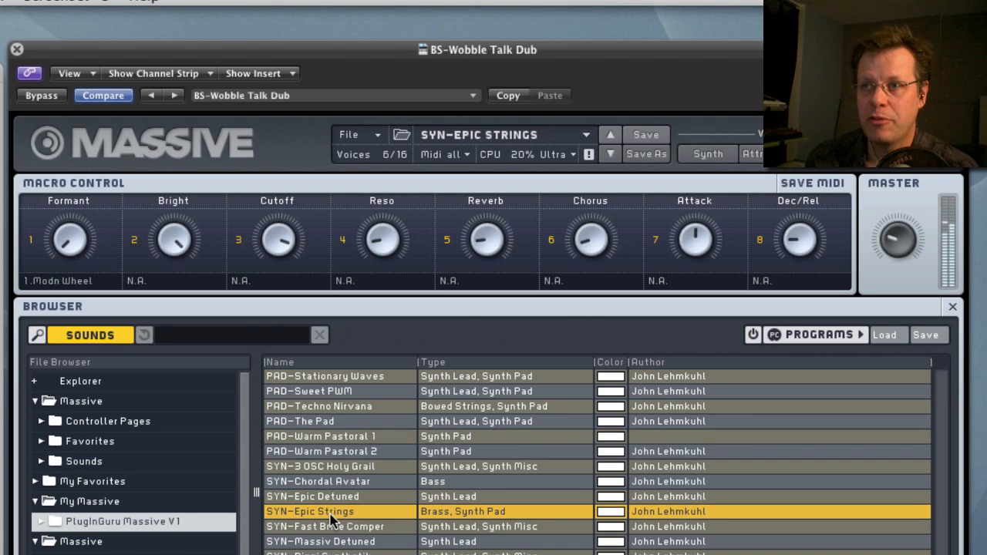